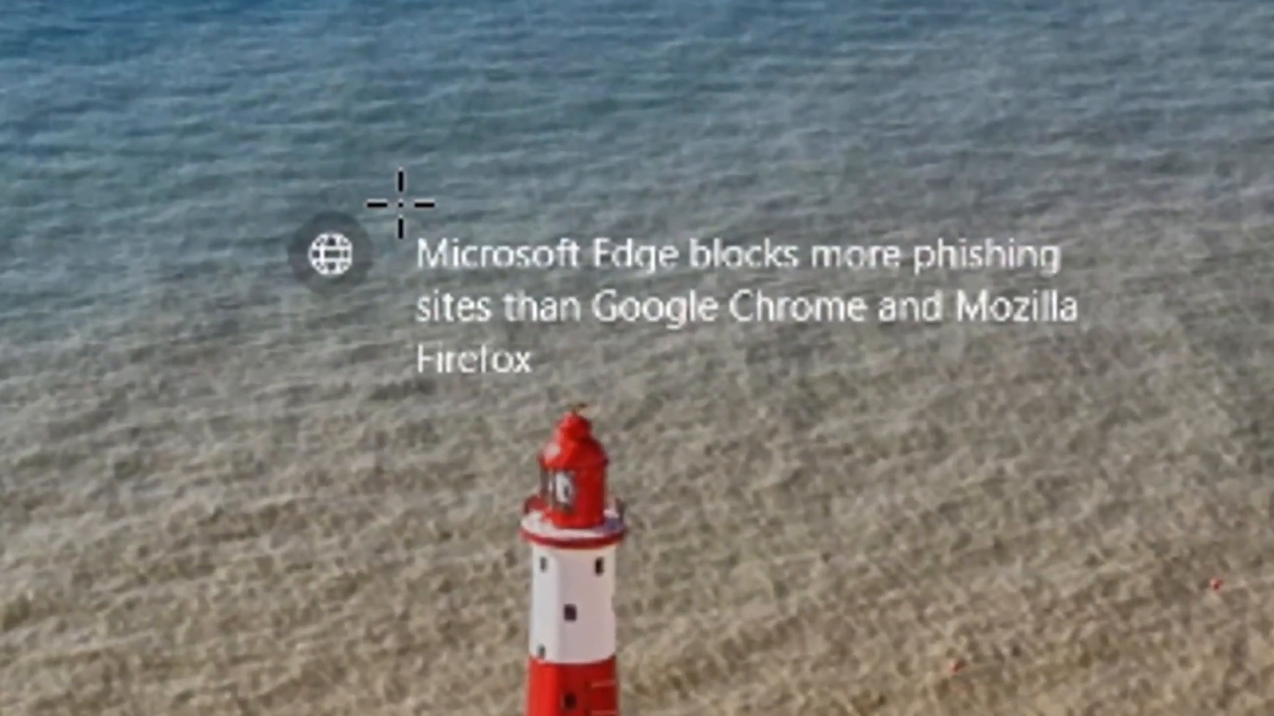
- Remove the Microsoft Edge text above the lighthouse with a rectangular selection and a Content-Aware fill, and clear the selection
{"action": "left_click_drag", "start_coordinate": [397, 205], "coordinate": [1056, 377]}
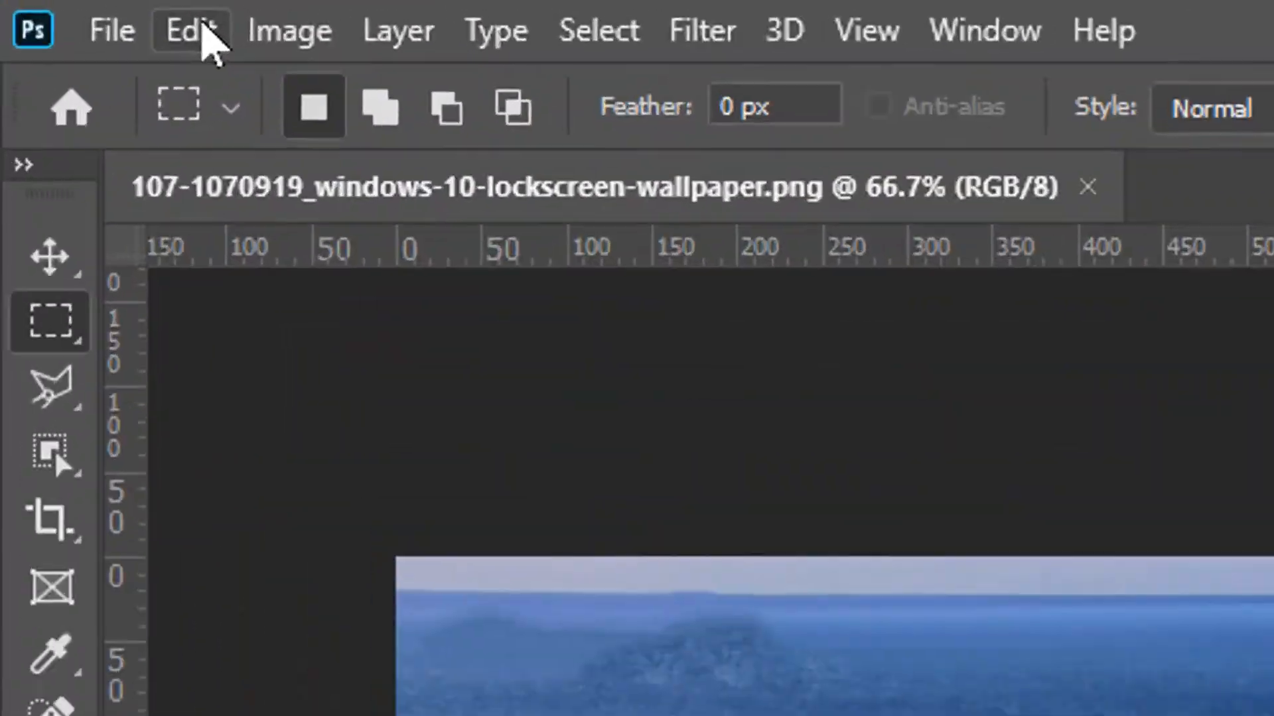
{"action": "left_click", "coordinate": [60, 10]}
{"action": "key", "text": "Escape"}
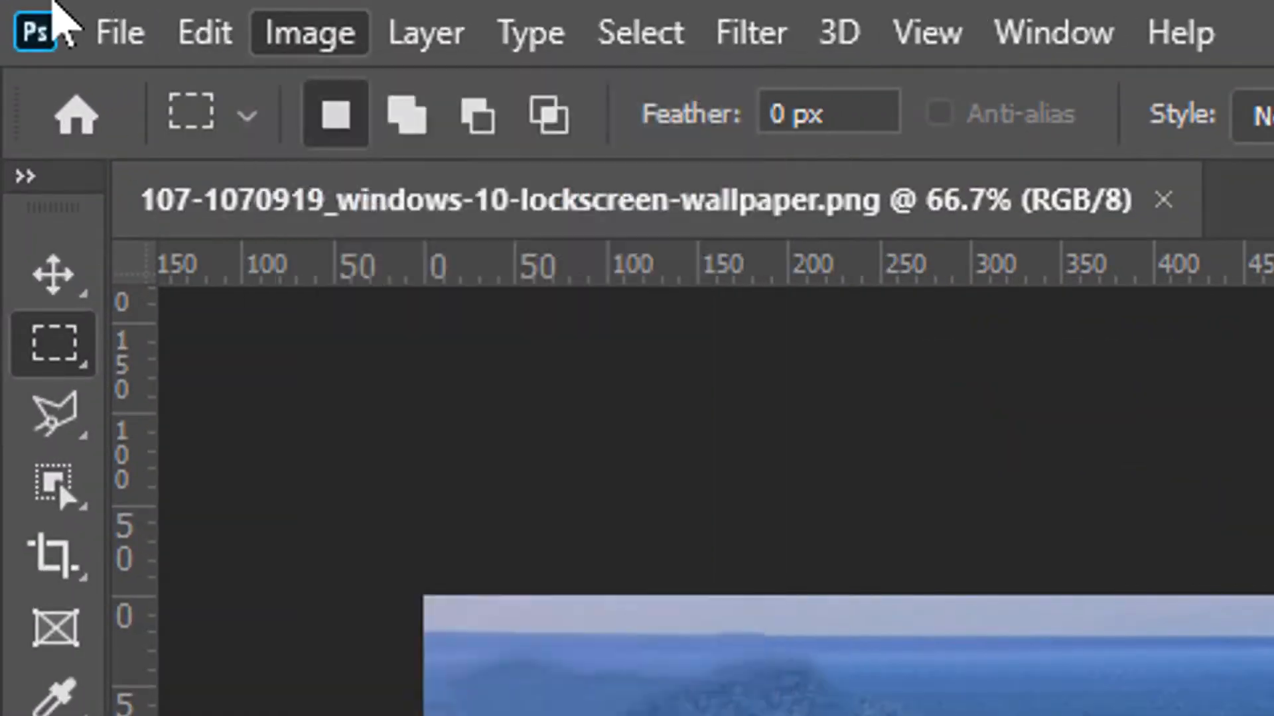
{"action": "left_click", "coordinate": [106, 29]}
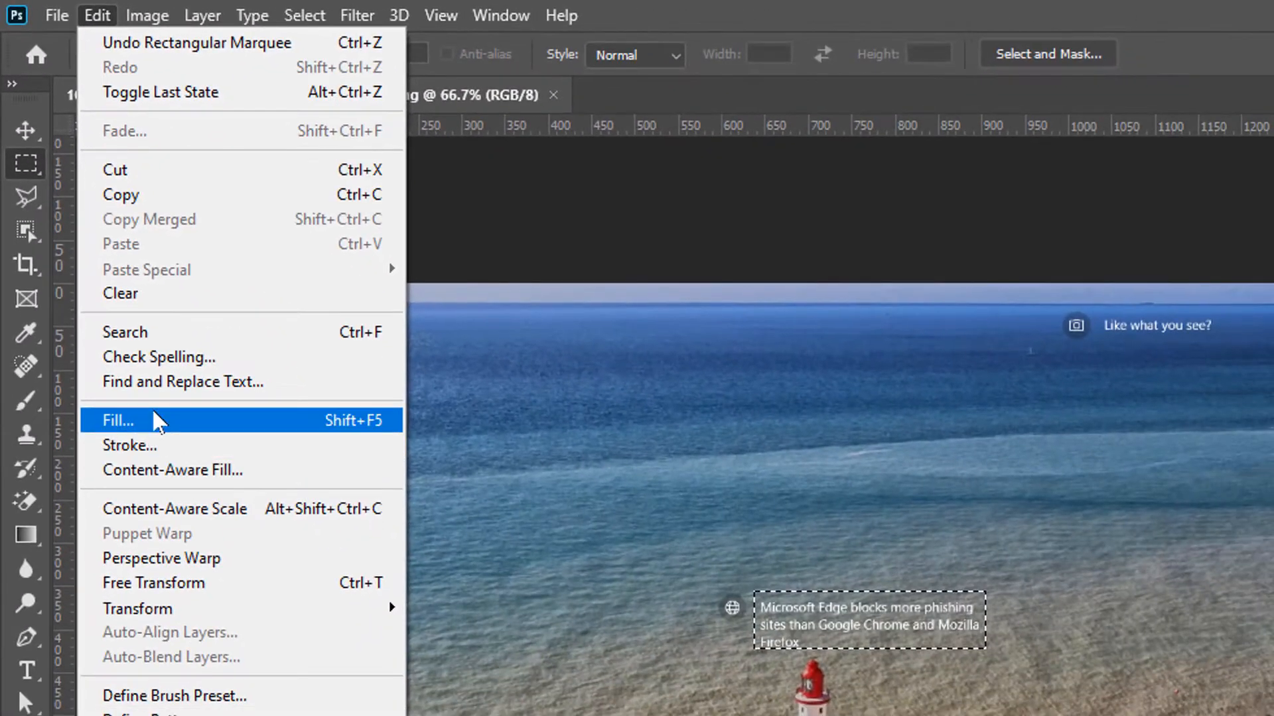
{"action": "left_click", "coordinate": [159, 421]}
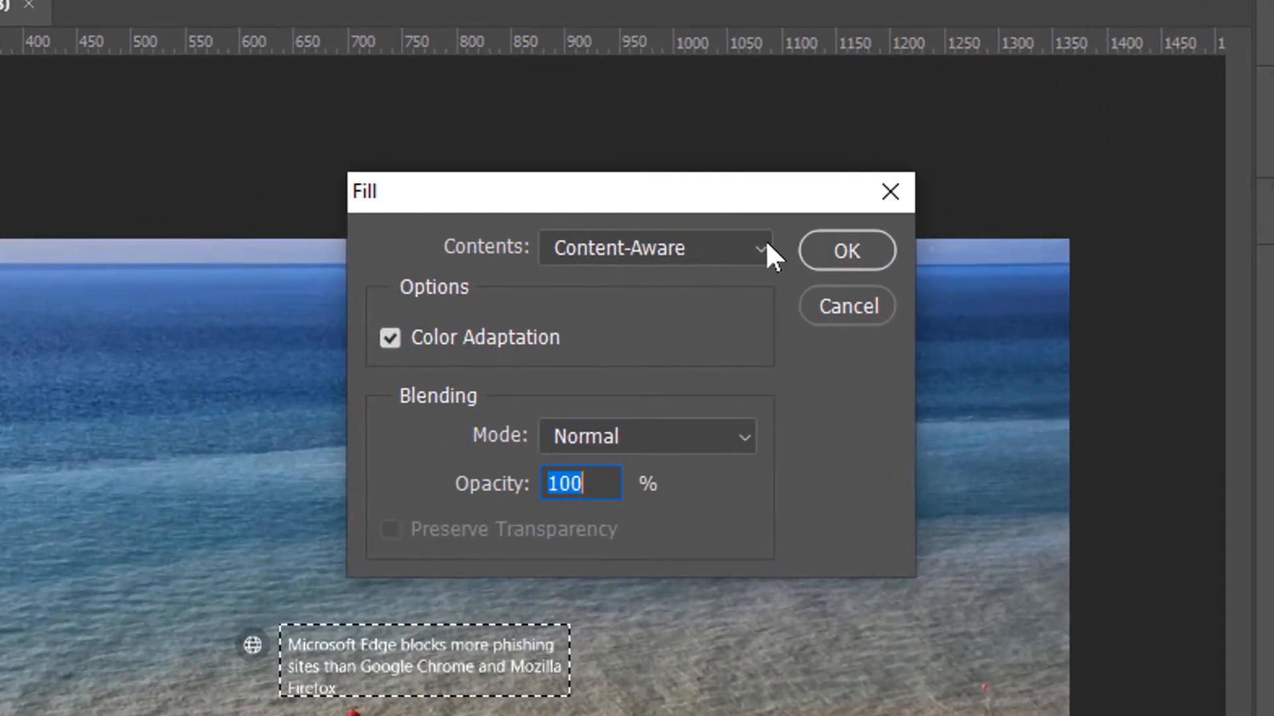
{"action": "left_click", "coordinate": [749, 241]}
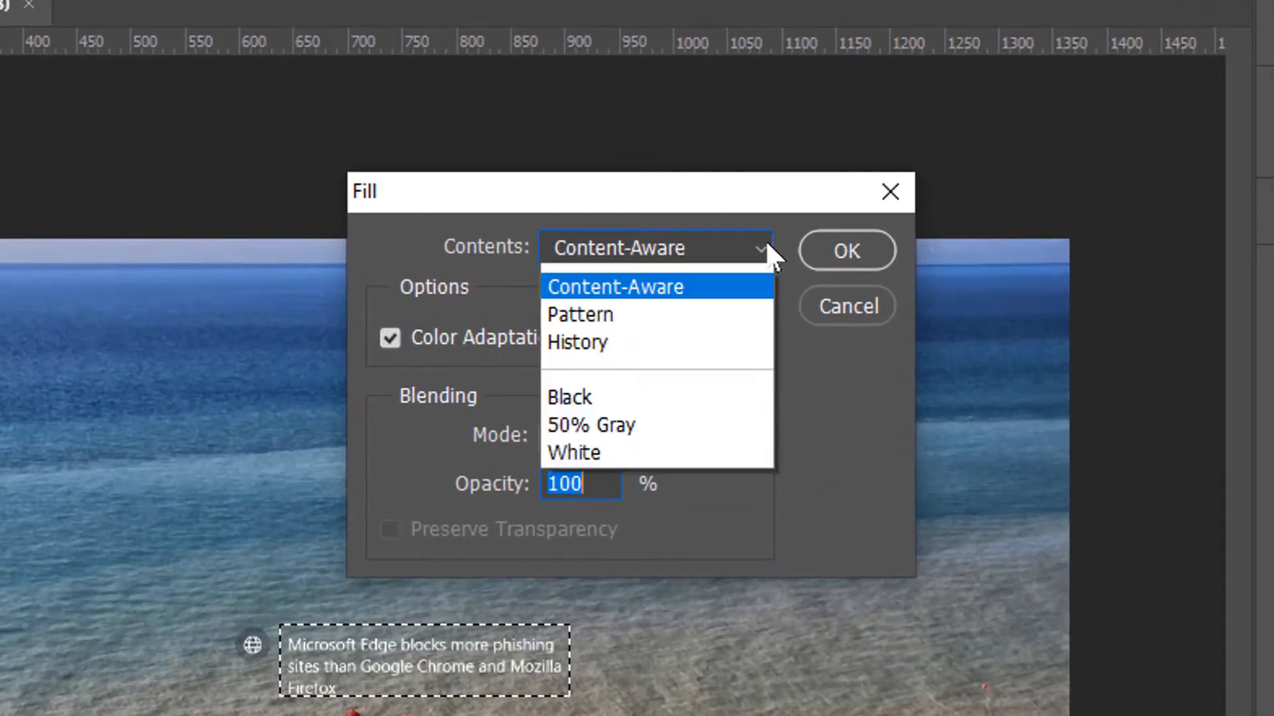
{"action": "left_click", "coordinate": [665, 389]}
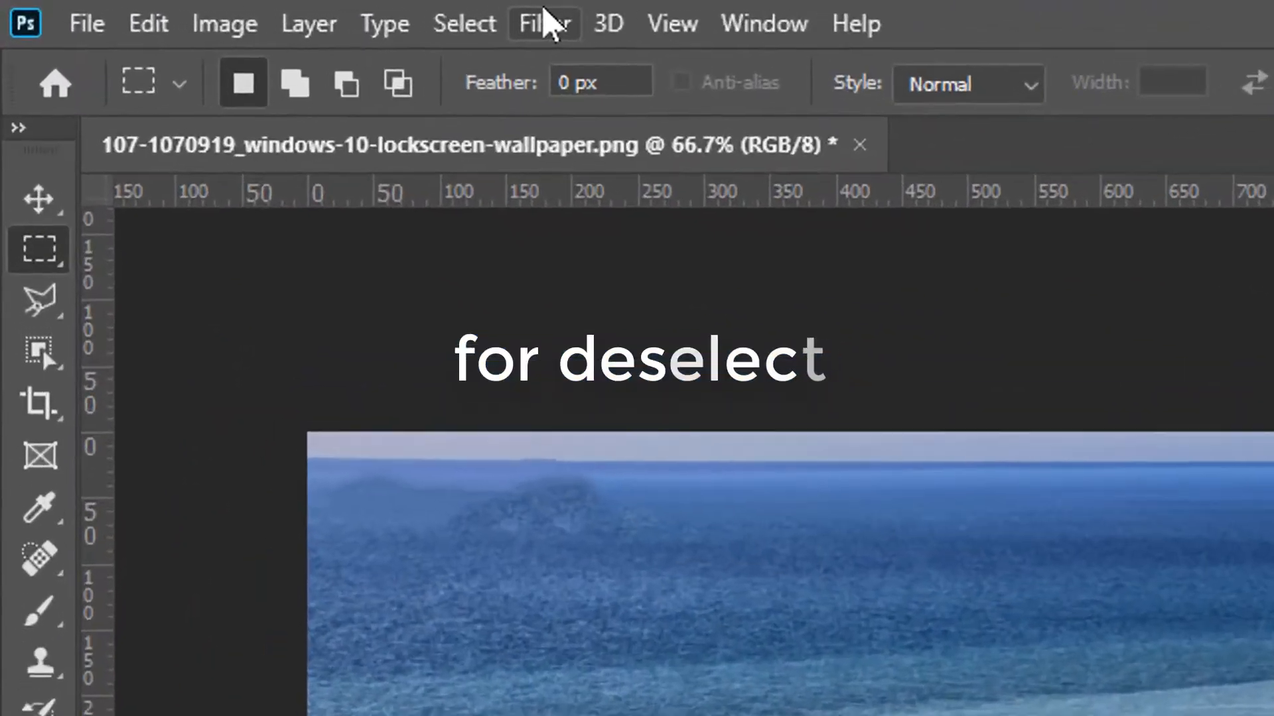
{"action": "left_click", "coordinate": [462, 25]}
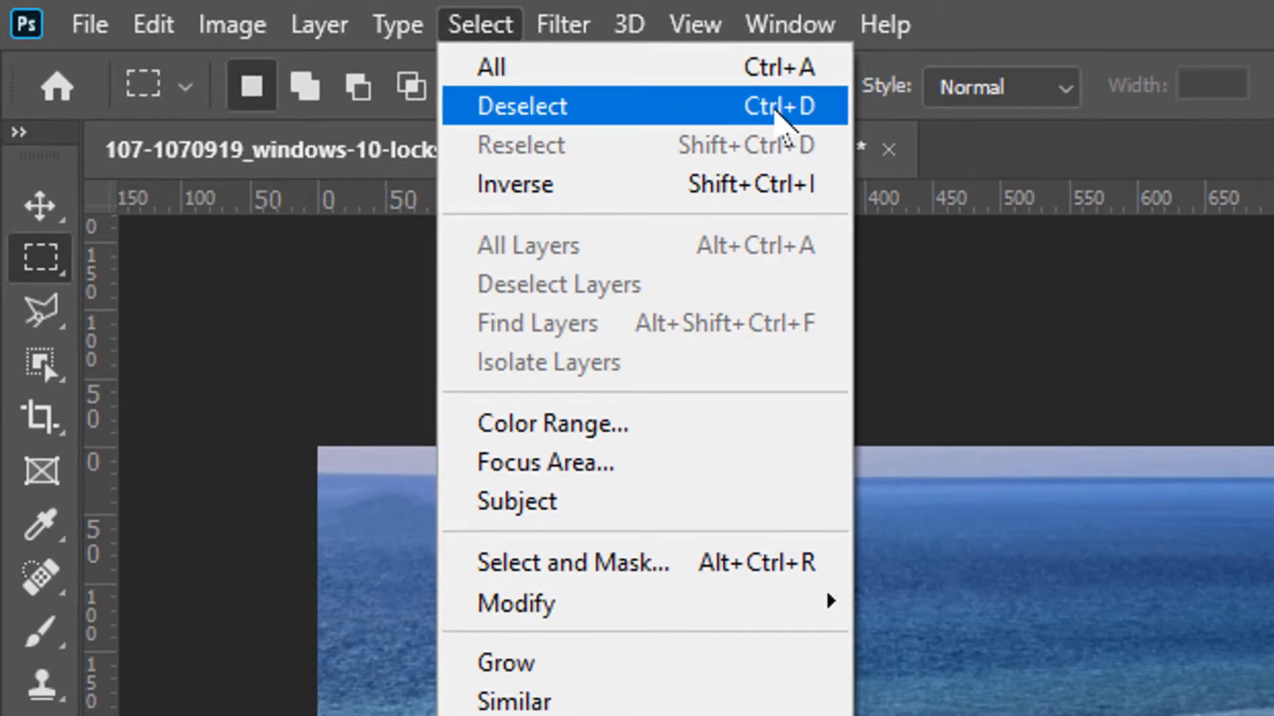
{"action": "left_click", "coordinate": [788, 110]}
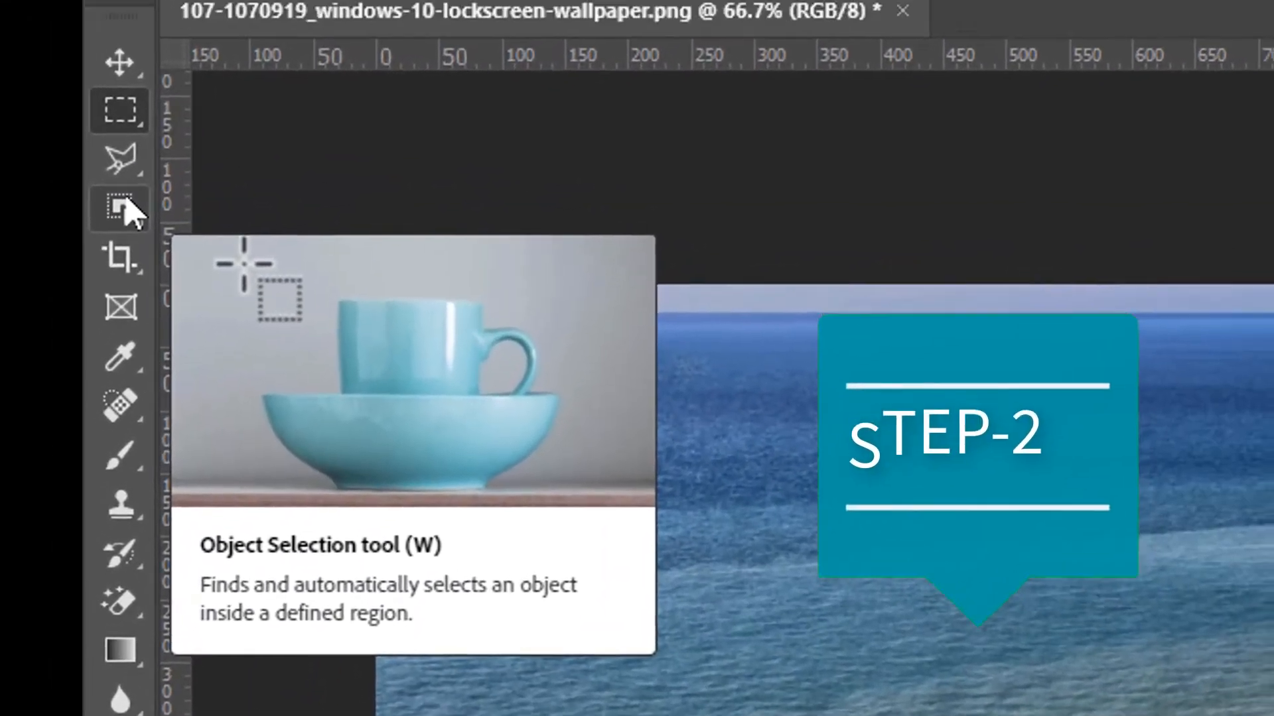
- Select all the yellow digits and the colon of the 2:50 clock with the Magic Wand Tool
{"action": "left_click", "coordinate": [34, 145]}
{"action": "right_click", "coordinate": [46, 338]}
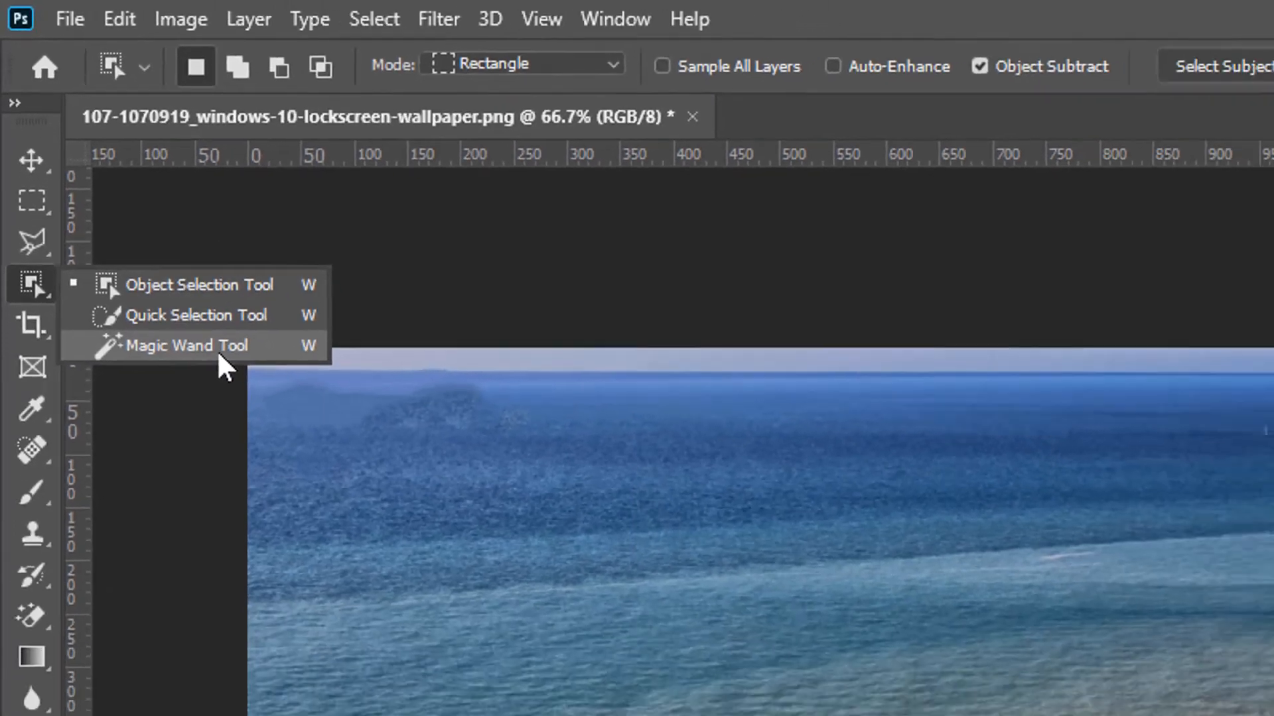
{"action": "left_click", "coordinate": [266, 414]}
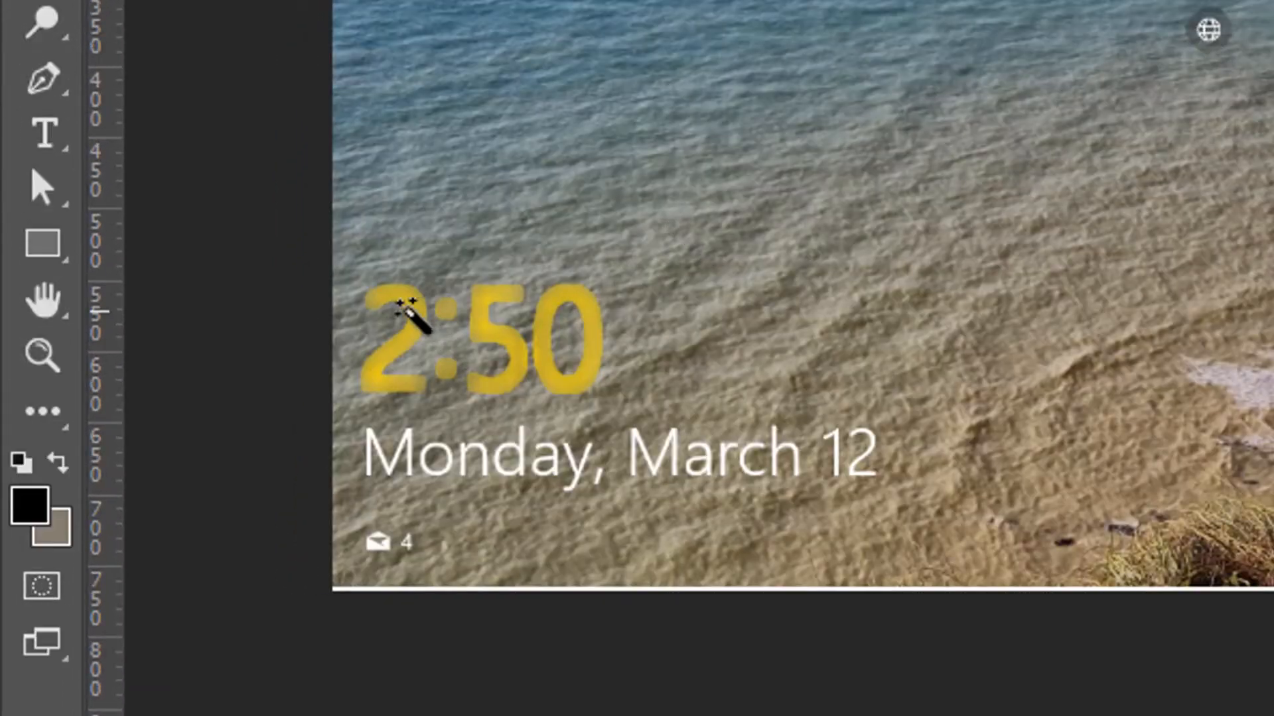
{"action": "key", "text": "ctrl+plus"}
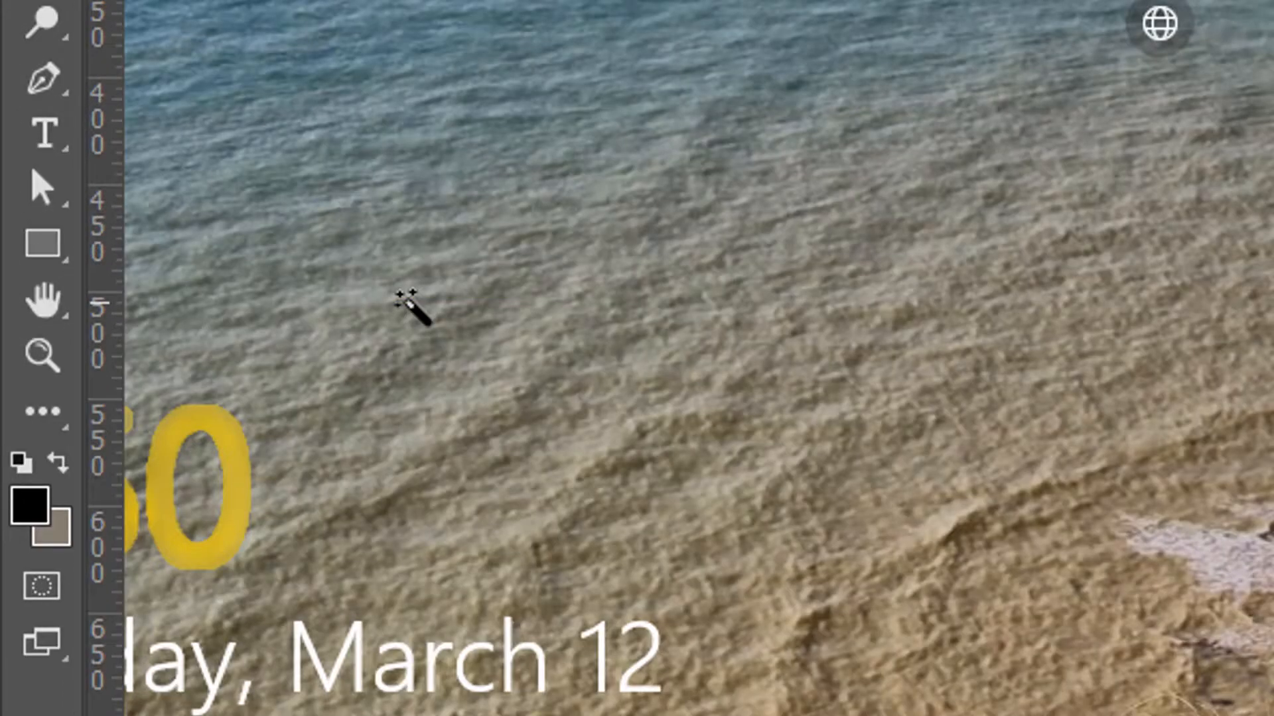
{"action": "scroll", "coordinate": [402, 299], "scroll_direction": "left", "scroll_amount": 5}
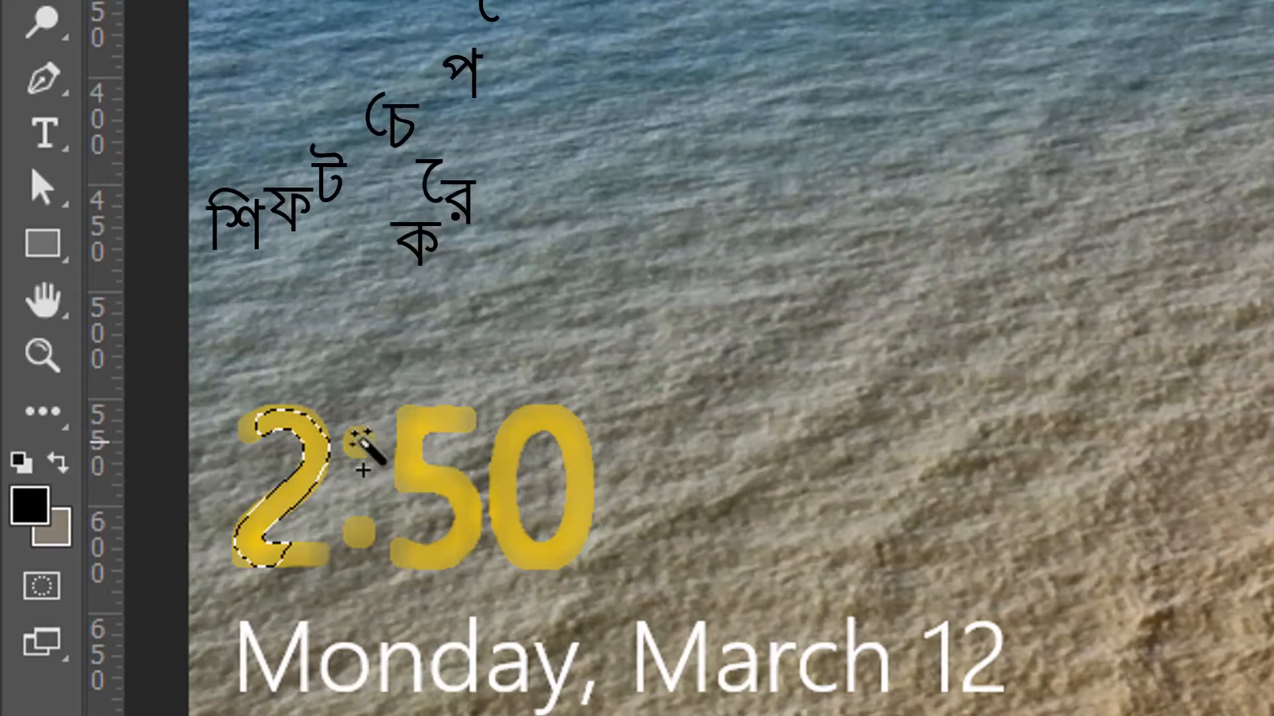
{"action": "left_click", "coordinate": [358, 530], "text": "shift"}
{"action": "left_click", "coordinate": [422, 541], "text": "shift"}
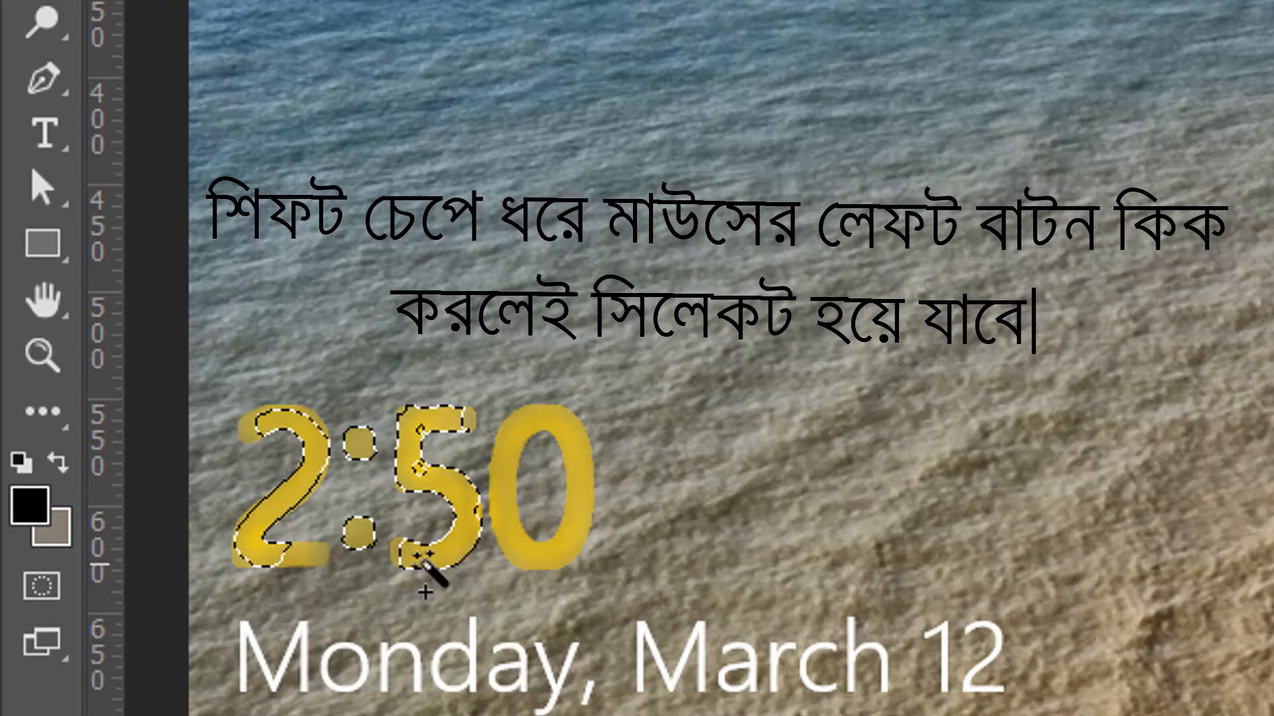
{"action": "left_click", "coordinate": [514, 529], "text": "shift"}
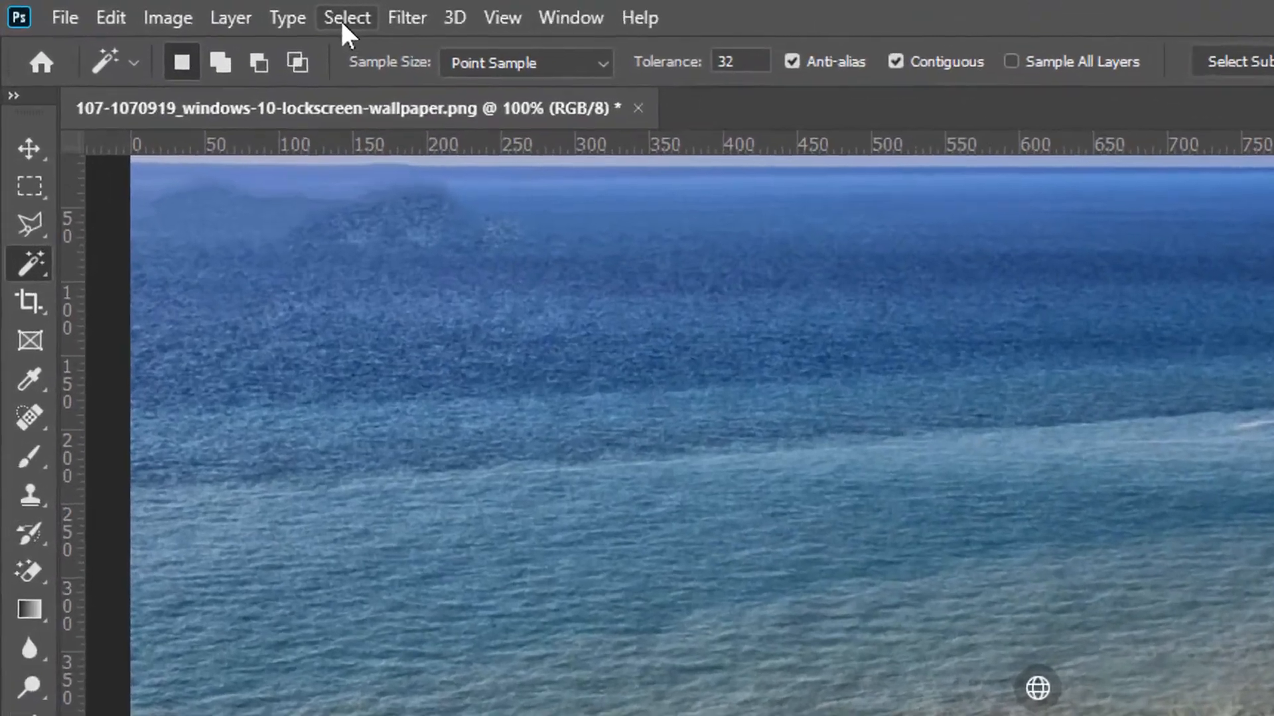
- Expand the selection around the yellow clock digits by 5 pixels
{"action": "left_click", "coordinate": [186, 9]}
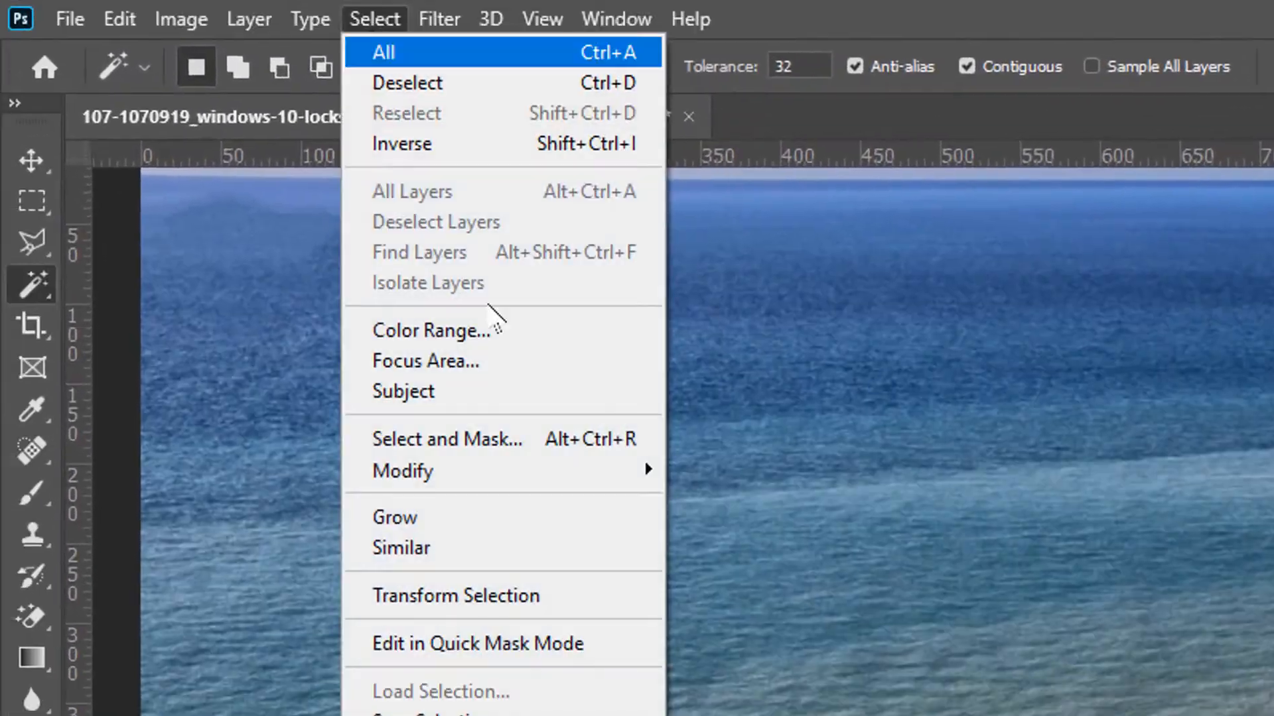
{"action": "mouse_move", "coordinate": [501, 465]}
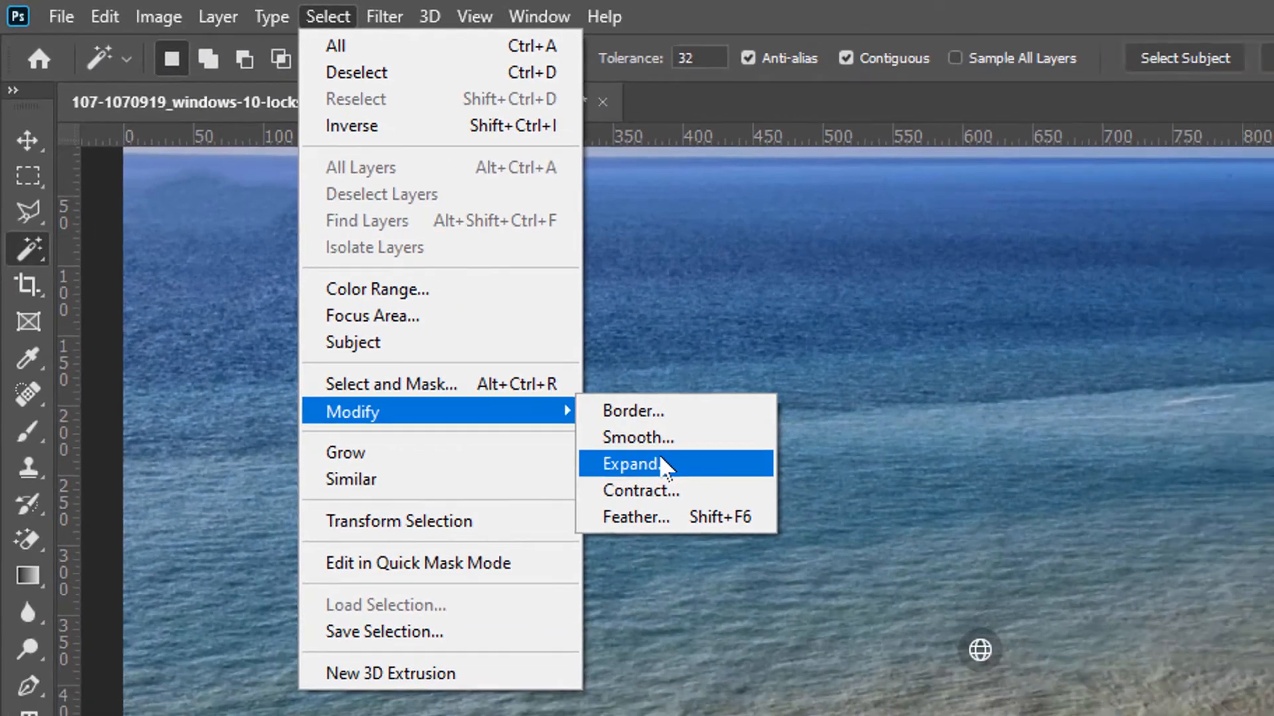
{"action": "left_click", "coordinate": [754, 524]}
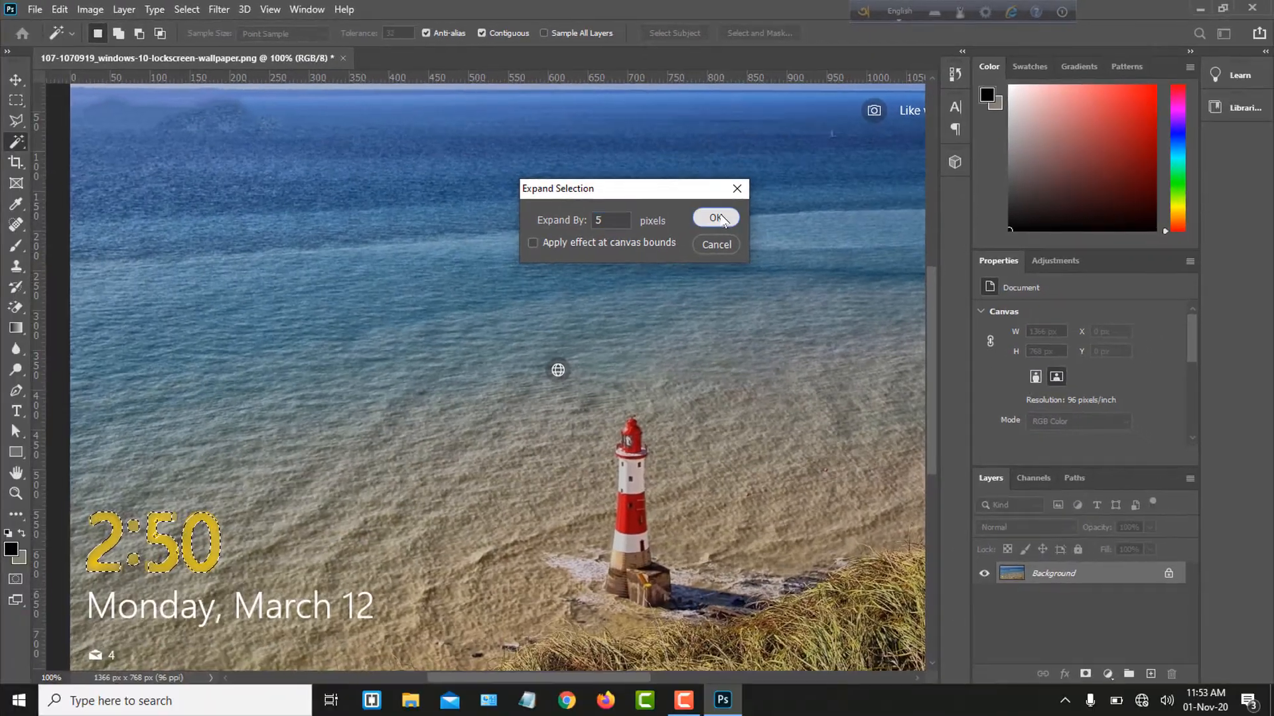
{"action": "left_click", "coordinate": [790, 422]}
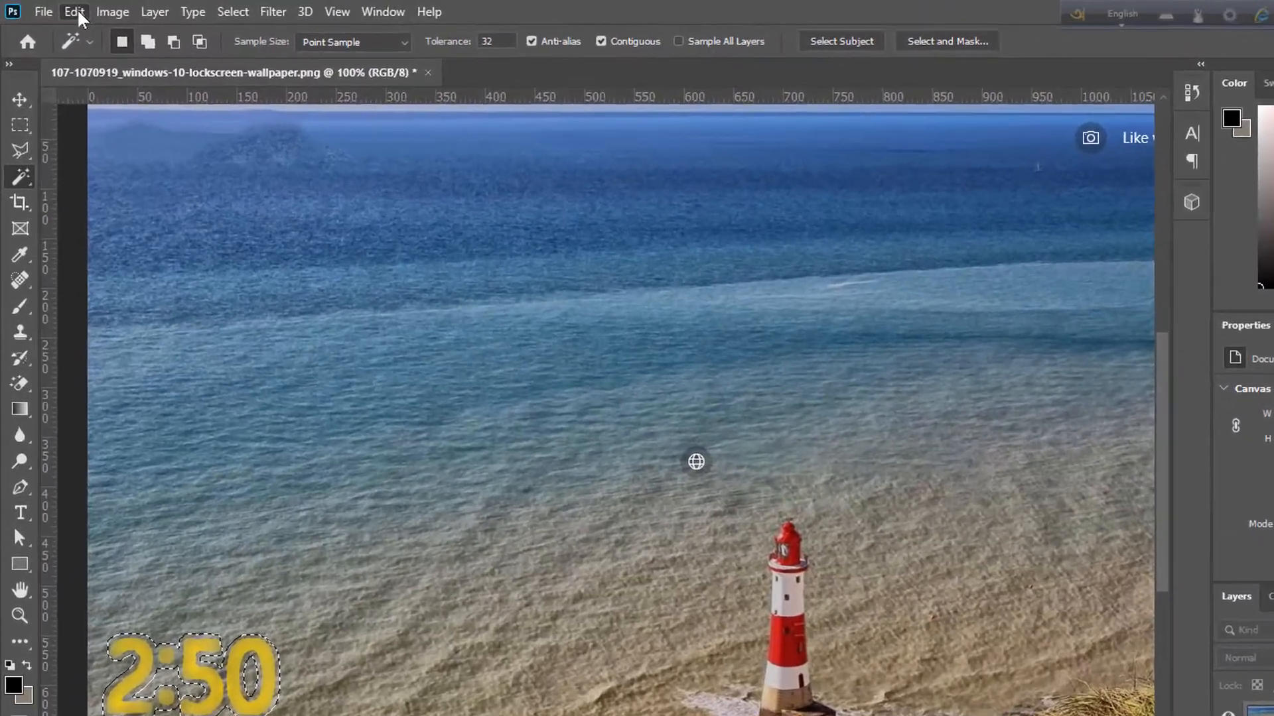
- Fill the selected clock digits using Content-Aware at 100% opacity in Normal mode, and clear the selection
{"action": "left_click", "coordinate": [61, 10]}
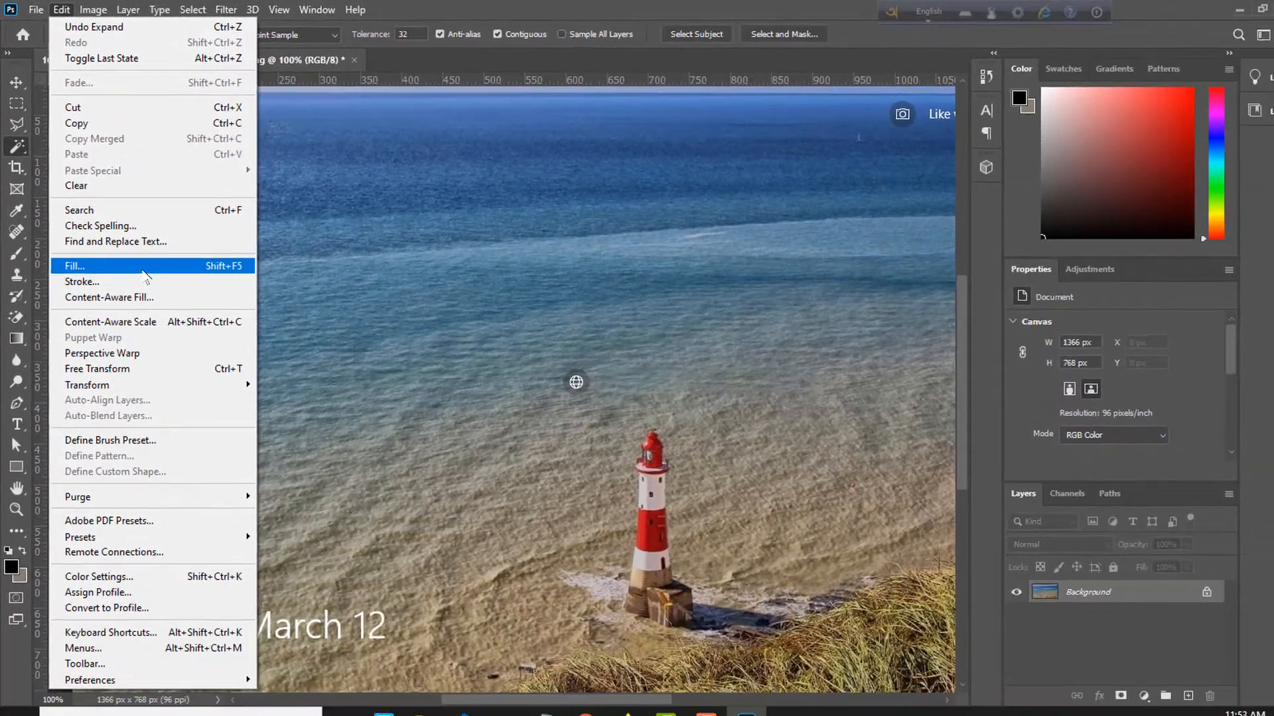
{"action": "left_click", "coordinate": [179, 342]}
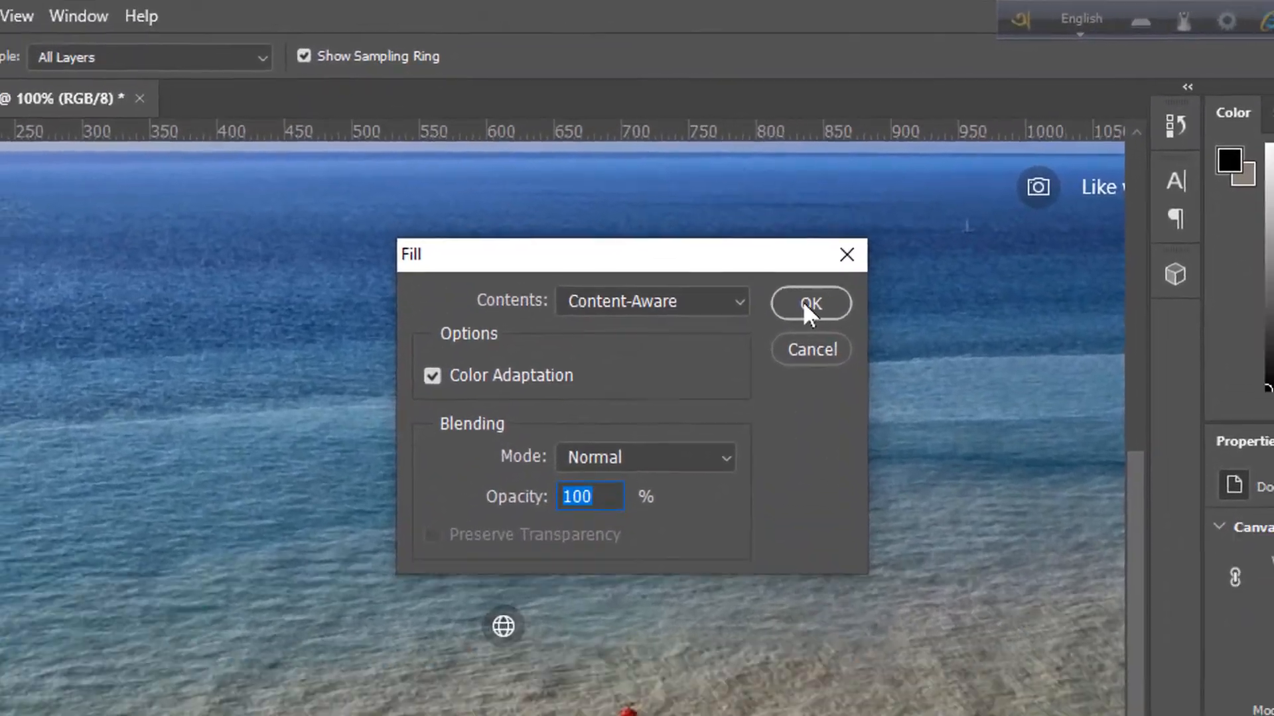
{"action": "left_click", "coordinate": [739, 181]}
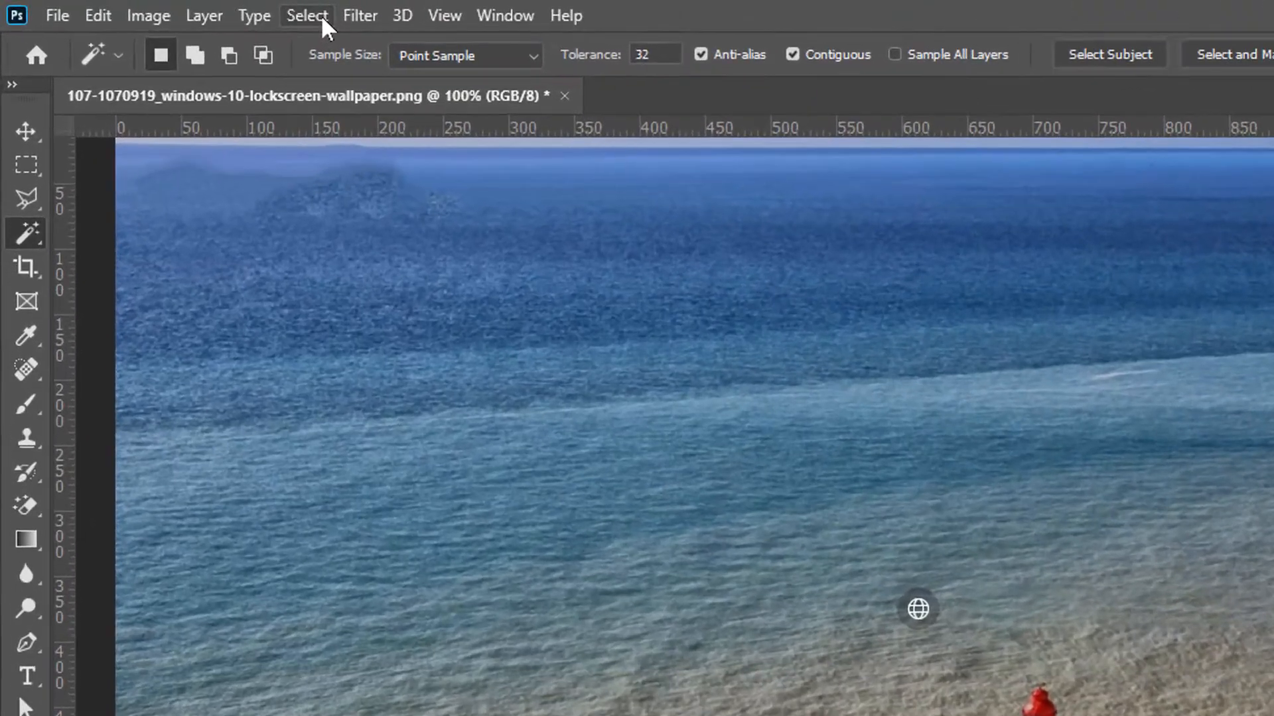
{"action": "left_click", "coordinate": [187, 9]}
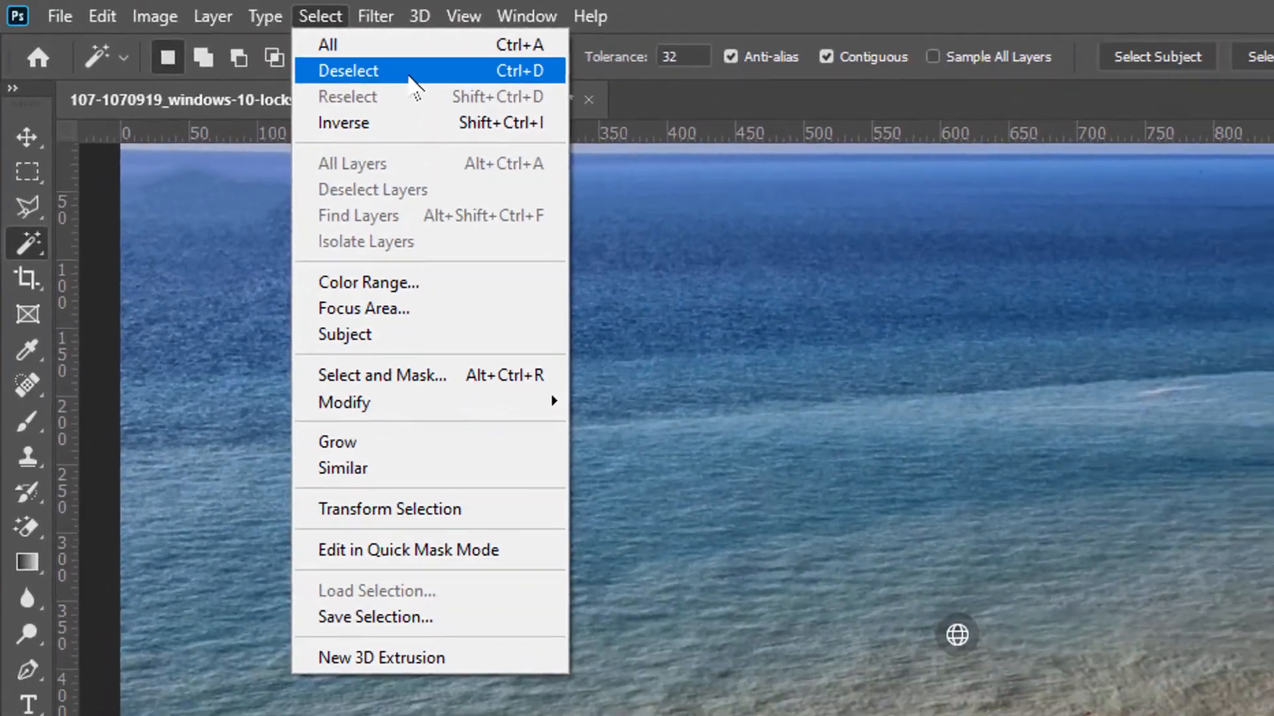
{"action": "left_click", "coordinate": [433, 84]}
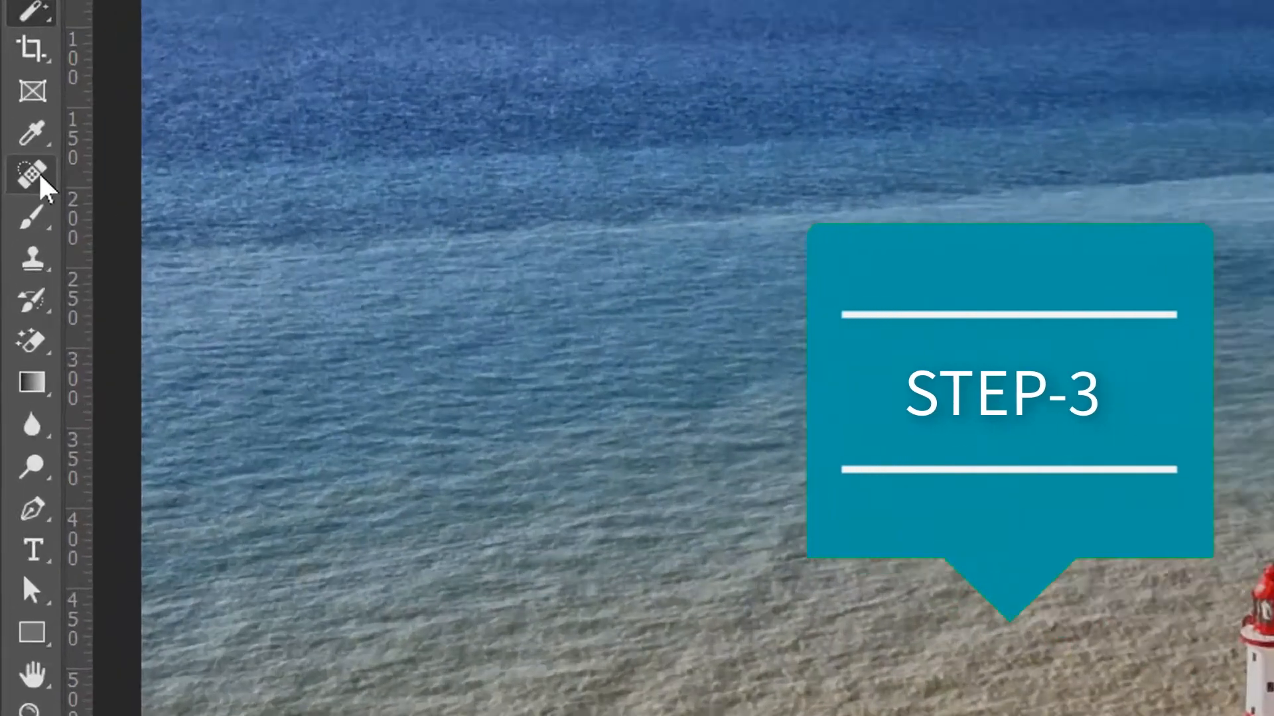
- Paint out the leftover white marks above the date with the Spot Healing Brush Tool
{"action": "right_click", "coordinate": [16, 224]}
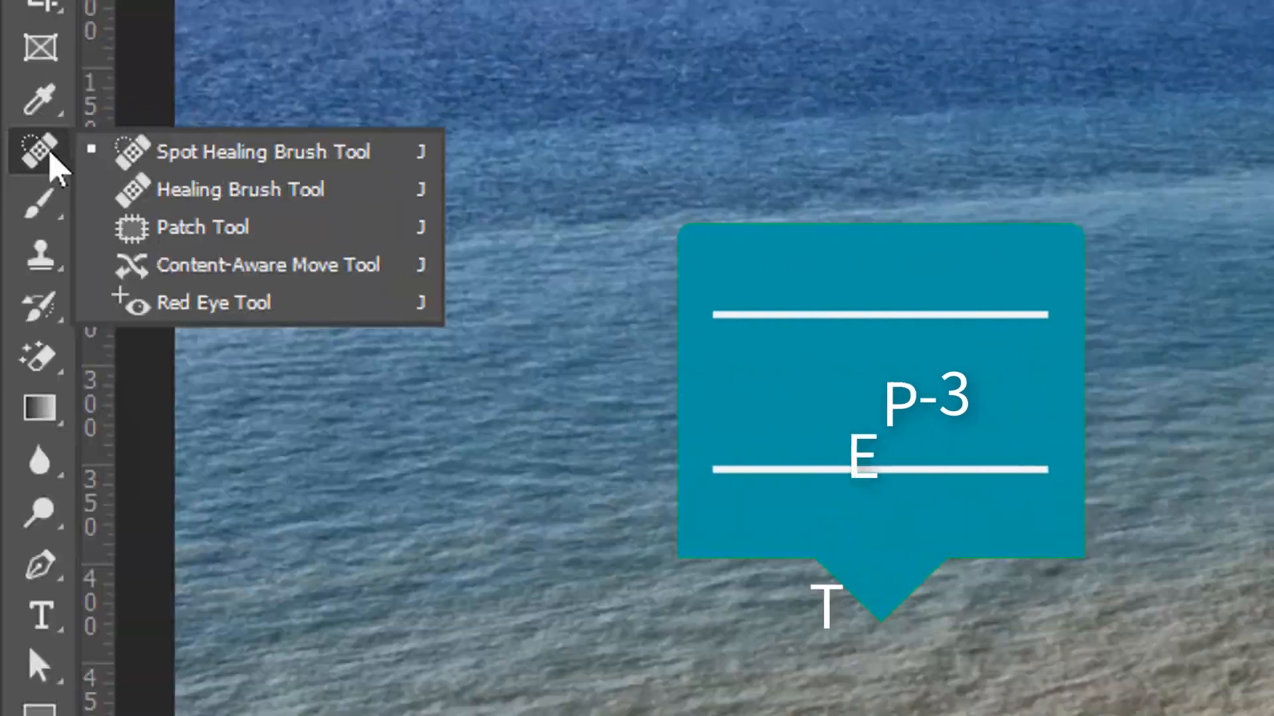
{"action": "left_click", "coordinate": [223, 154]}
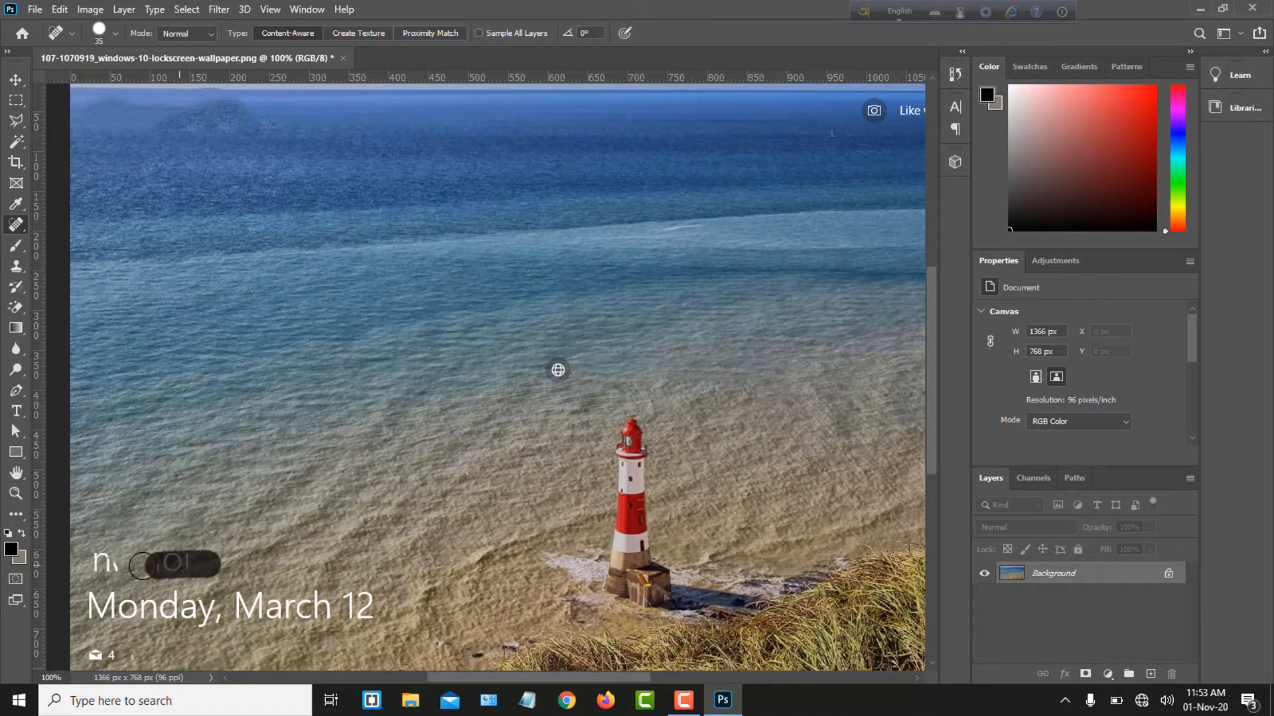
{"action": "left_click_drag", "start_coordinate": [141, 565], "coordinate": [136, 564]}
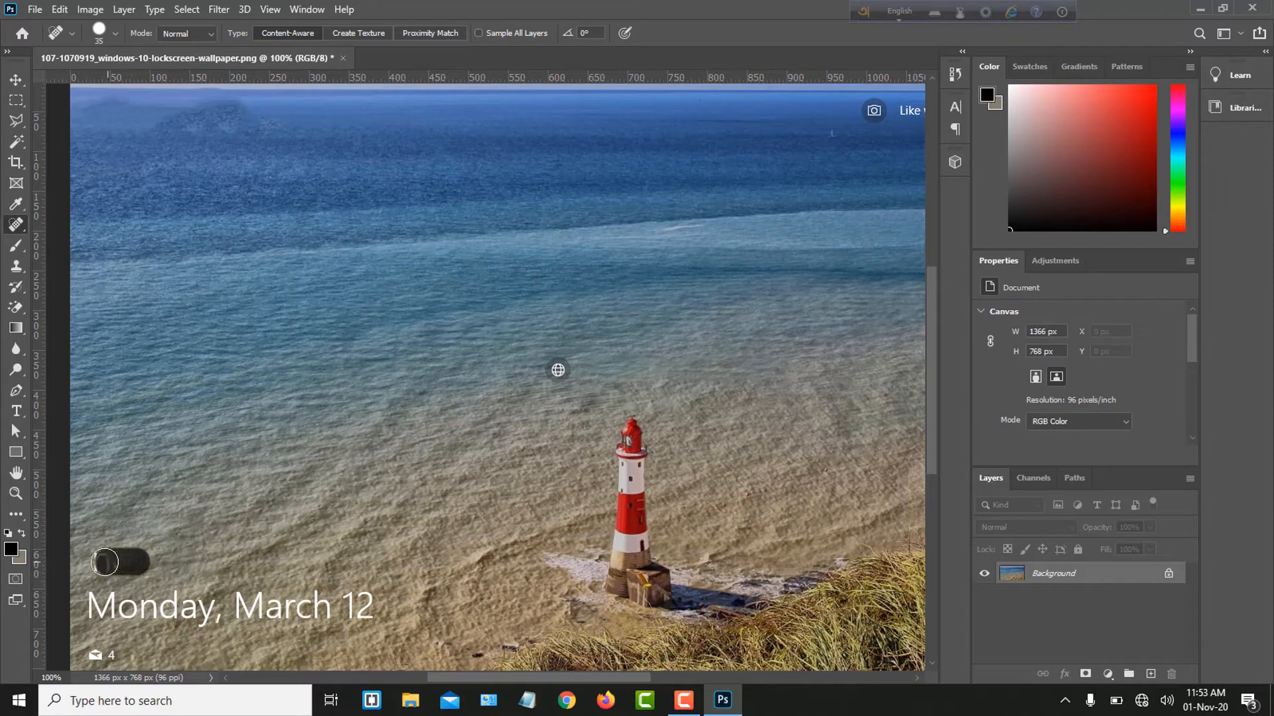
- Paint over the "Monday, March 12" text and its remaining traces with the Spot Healing Brush to remove the date
{"action": "scroll", "coordinate": [103, 557], "scroll_direction": "down", "scroll_amount": 3}
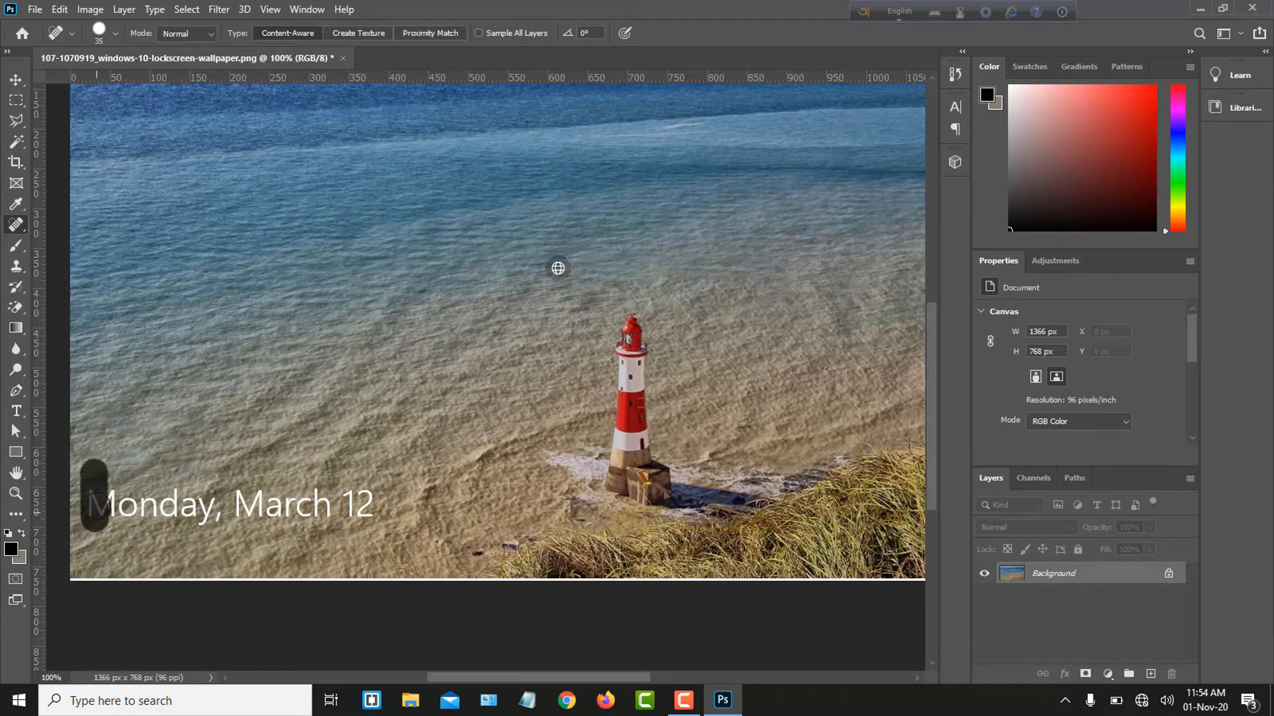
{"action": "left_click_drag", "start_coordinate": [146, 504], "coordinate": [376, 492]}
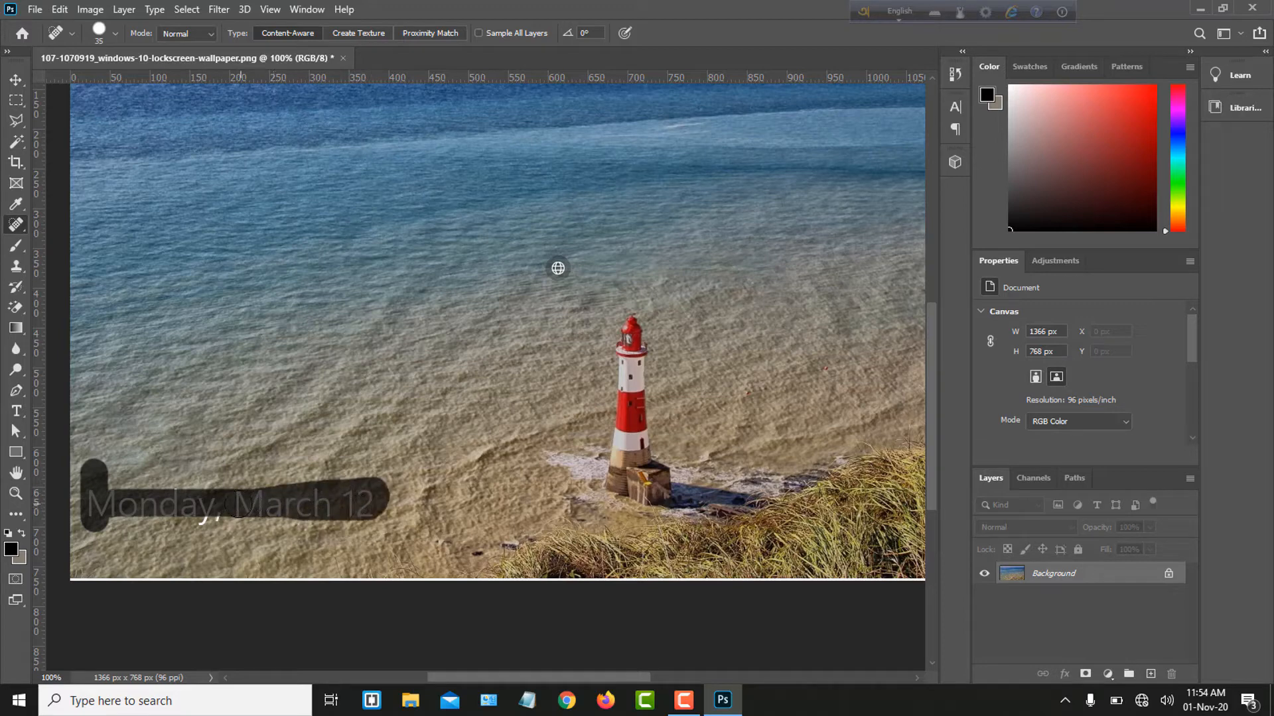
{"action": "left_click_drag", "start_coordinate": [116, 515], "coordinate": [116, 512]}
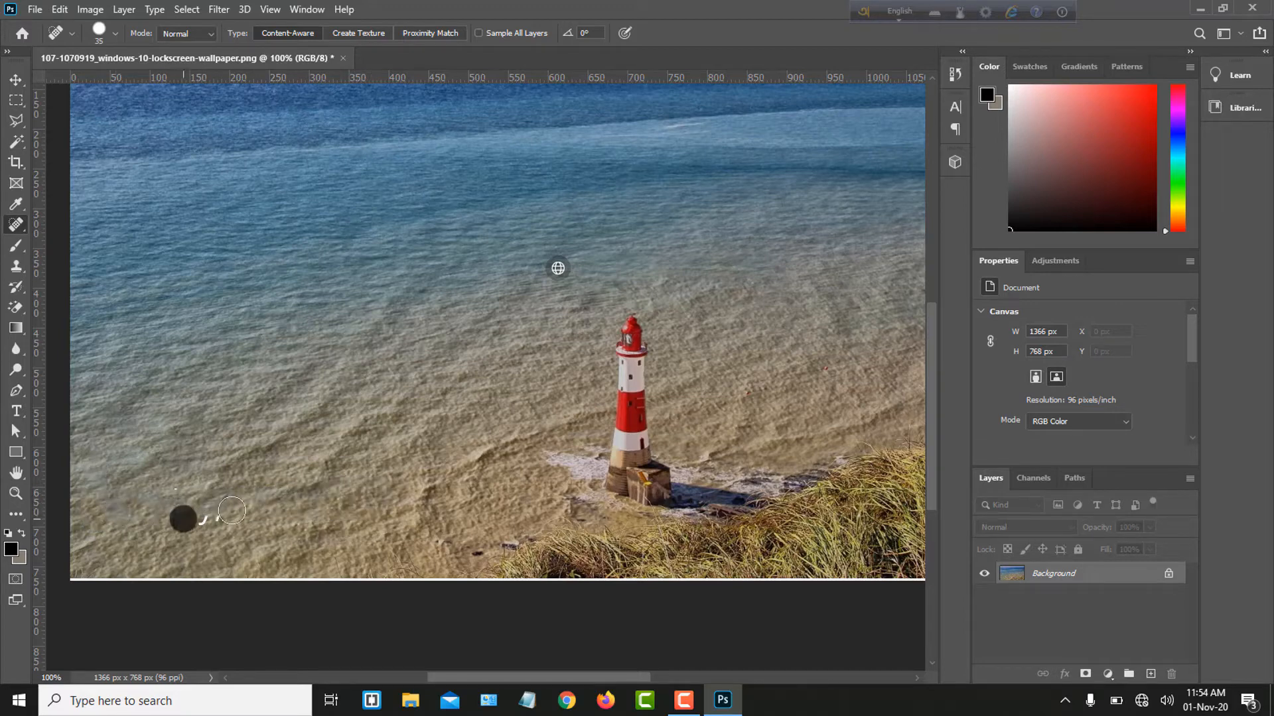
{"action": "mouse_move", "coordinate": [231, 511]}
{"action": "left_mouse_down"}
{"action": "mouse_move", "coordinate": [247, 512]}
{"action": "mouse_move", "coordinate": [179, 488]}
{"action": "left_mouse_up"}
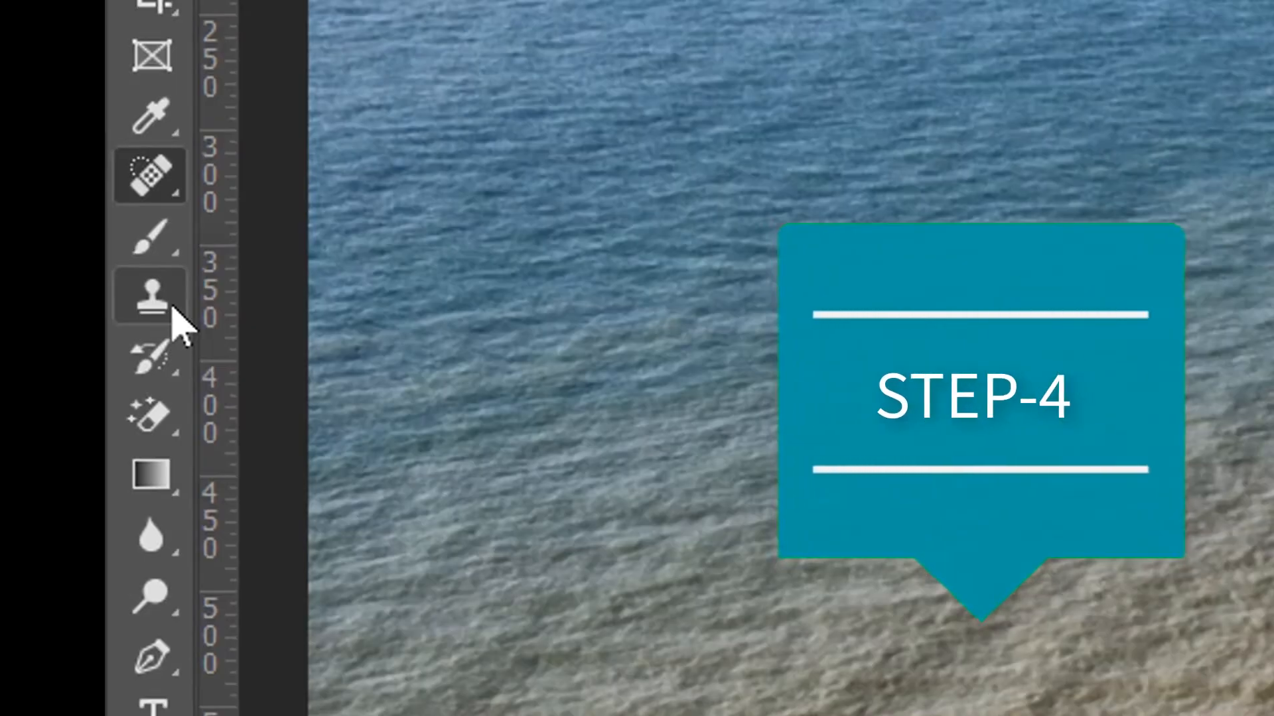
- Paint out the globe icon and, with grass sampled just beside them, the network and battery icons using the Clone Stamp Tool
{"action": "right_click", "coordinate": [174, 317]}
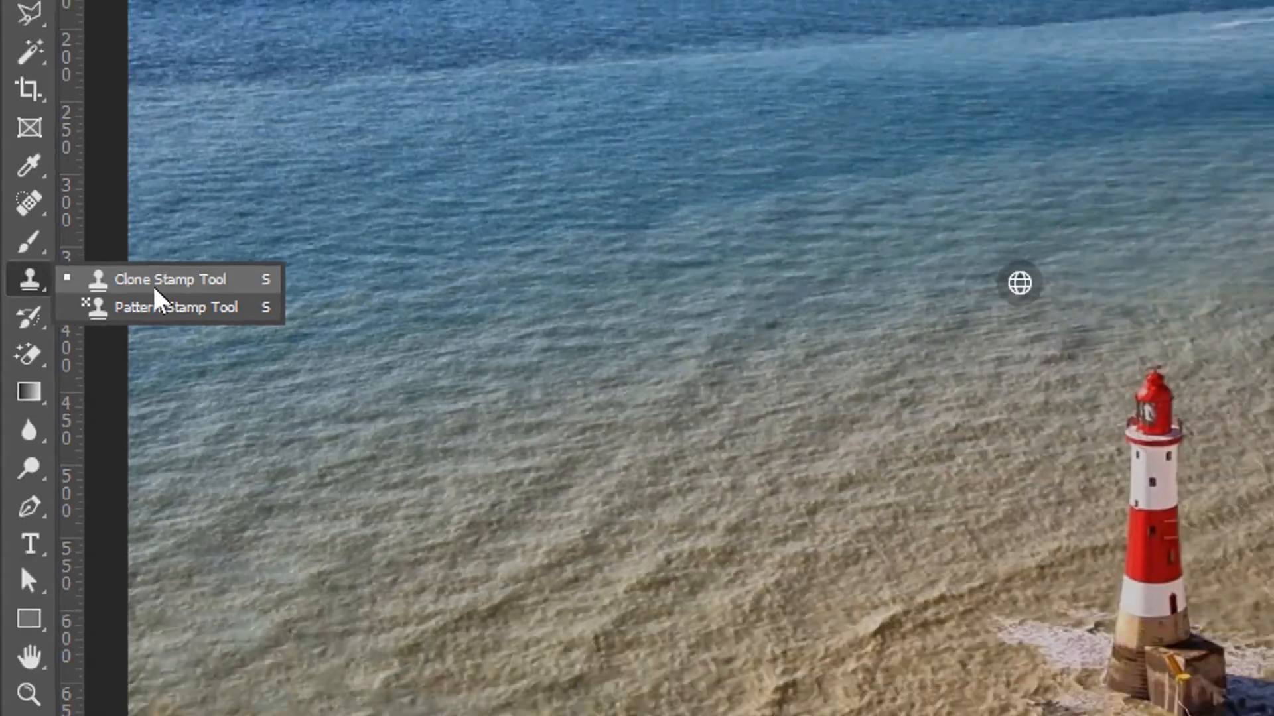
{"action": "left_click", "coordinate": [199, 296]}
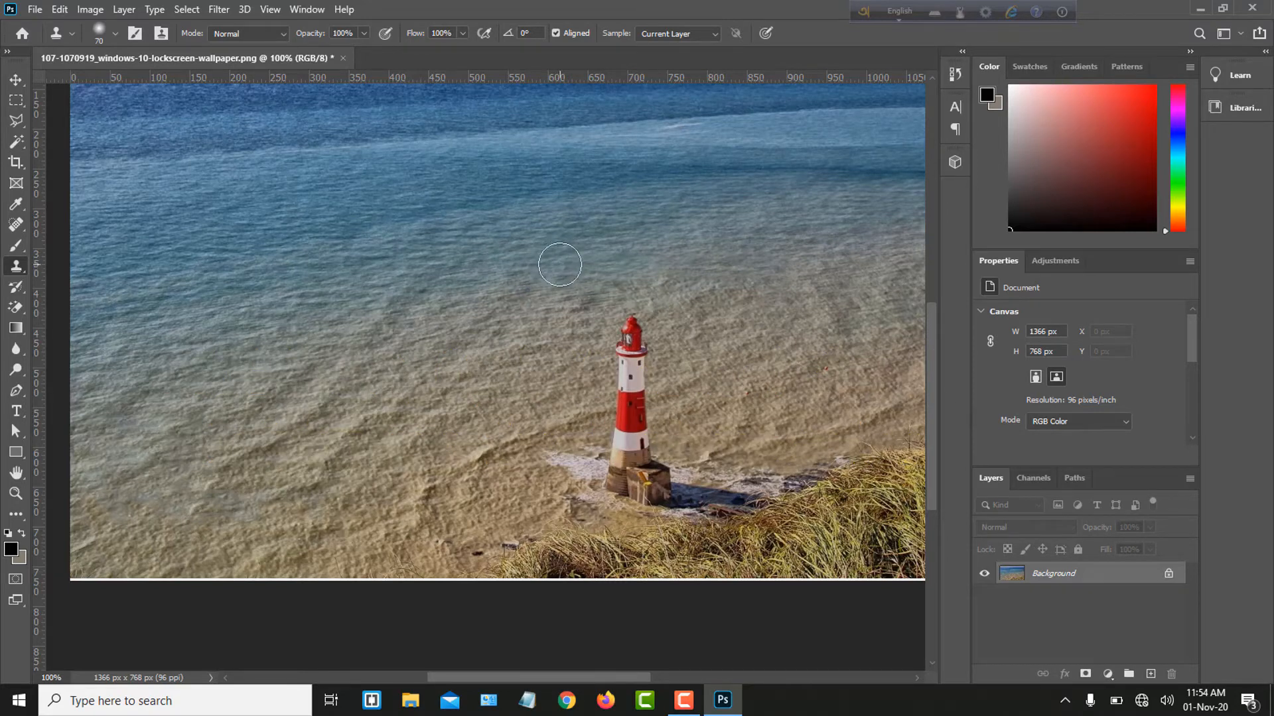
{"action": "scroll", "coordinate": [560, 265], "scroll_direction": "right", "scroll_amount": 10}
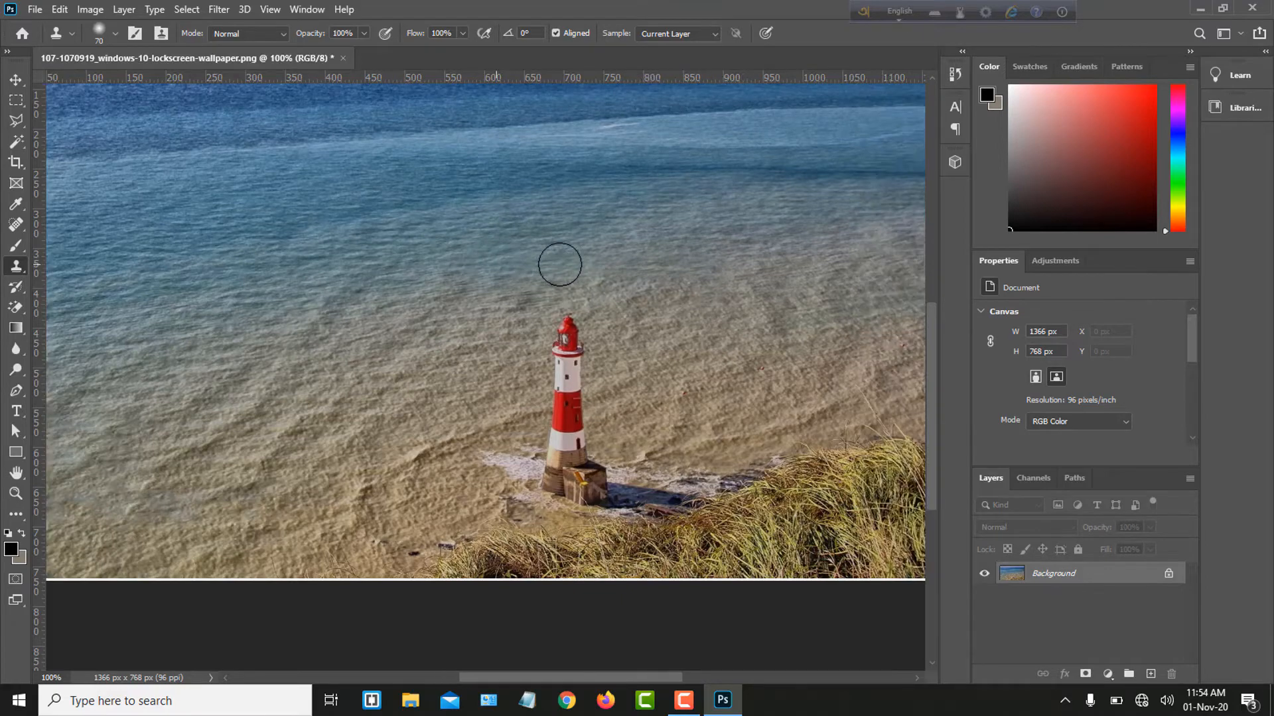
{"action": "scroll", "coordinate": [559, 265], "scroll_direction": "down", "scroll_amount": 1}
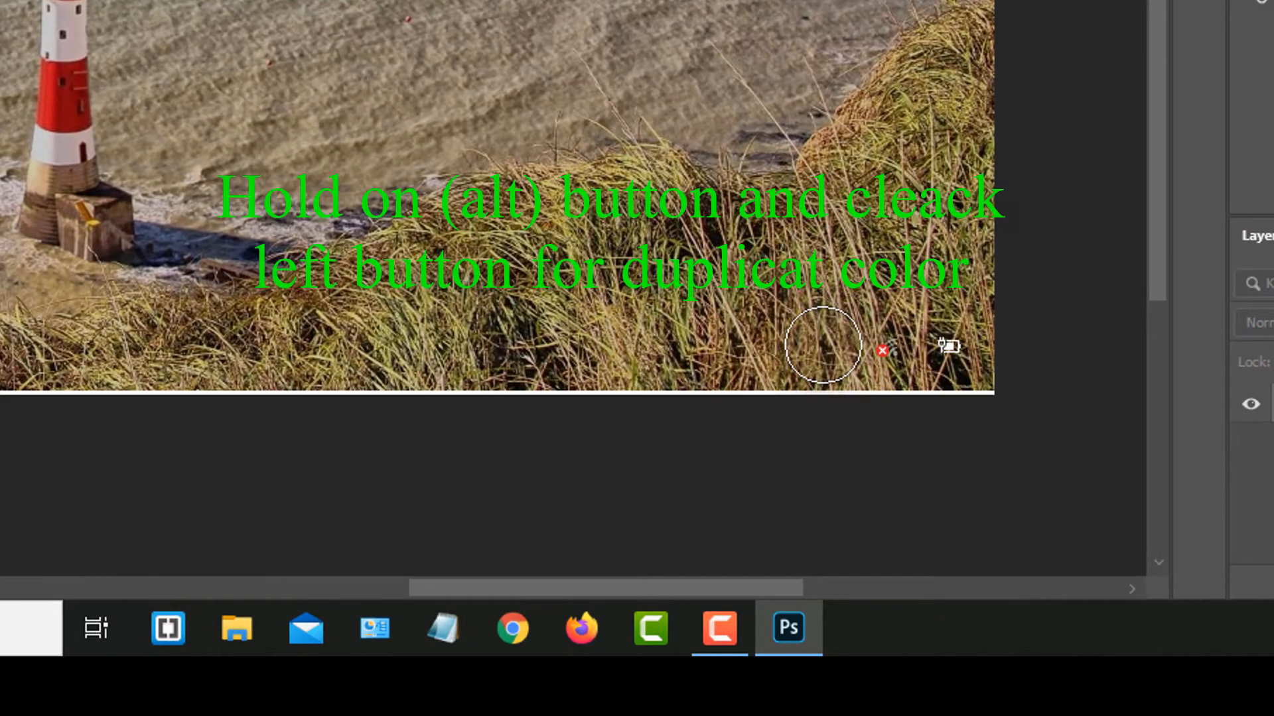
{"action": "left_click", "coordinate": [822, 345]}
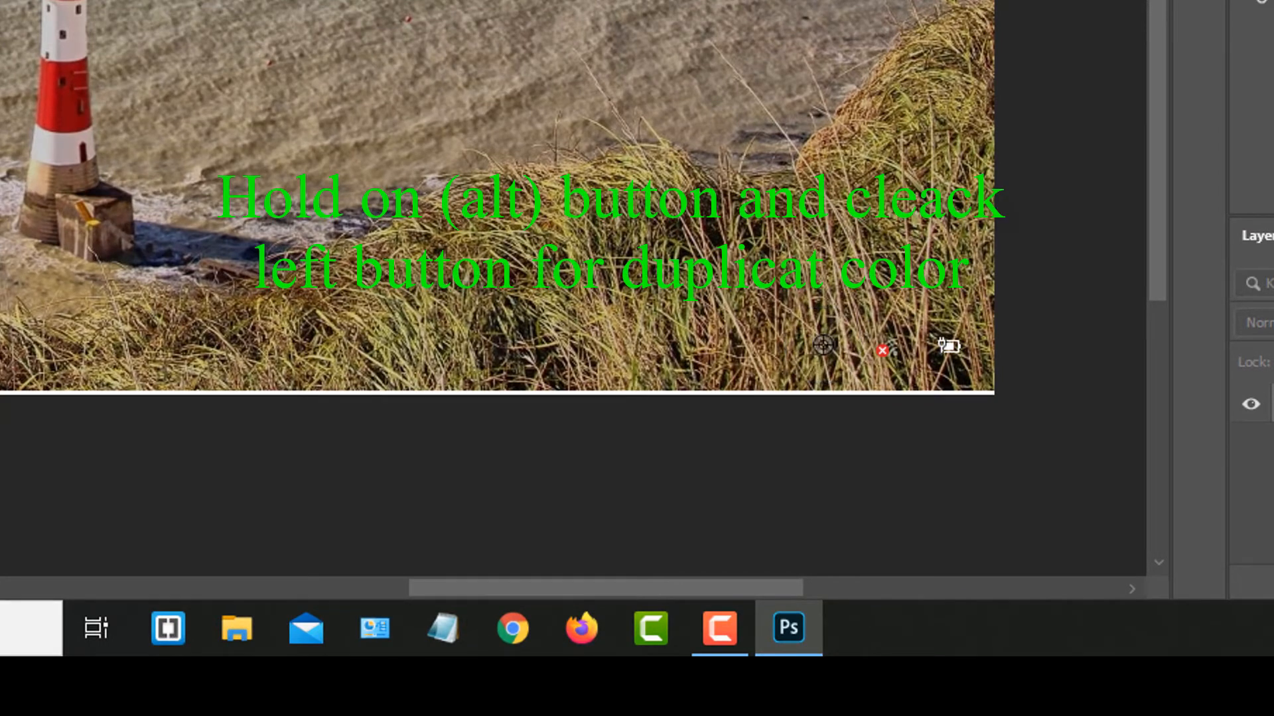
{"action": "left_click", "coordinate": [822, 345], "text": "alt"}
{"action": "left_click", "coordinate": [881, 357]}
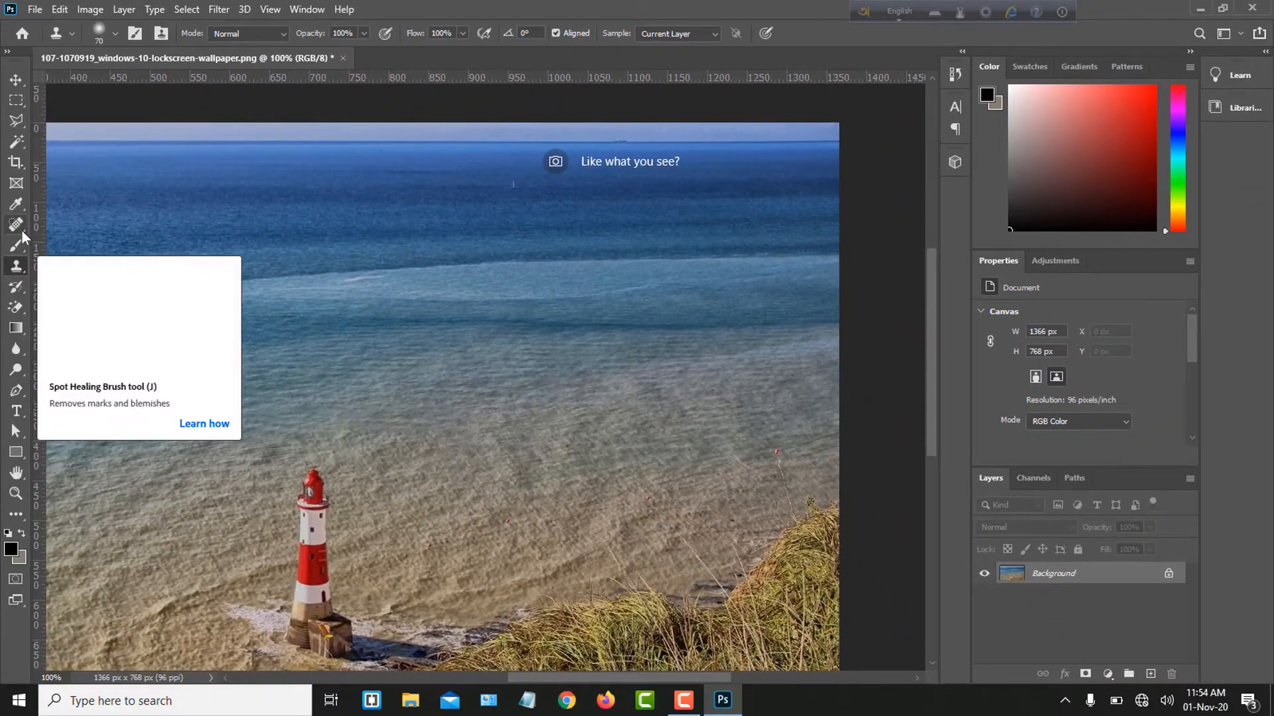
- Switch to the Healing Brush Tool to retouch the camera icon and "Like what you see?" text
{"action": "right_click", "coordinate": [21, 230]}
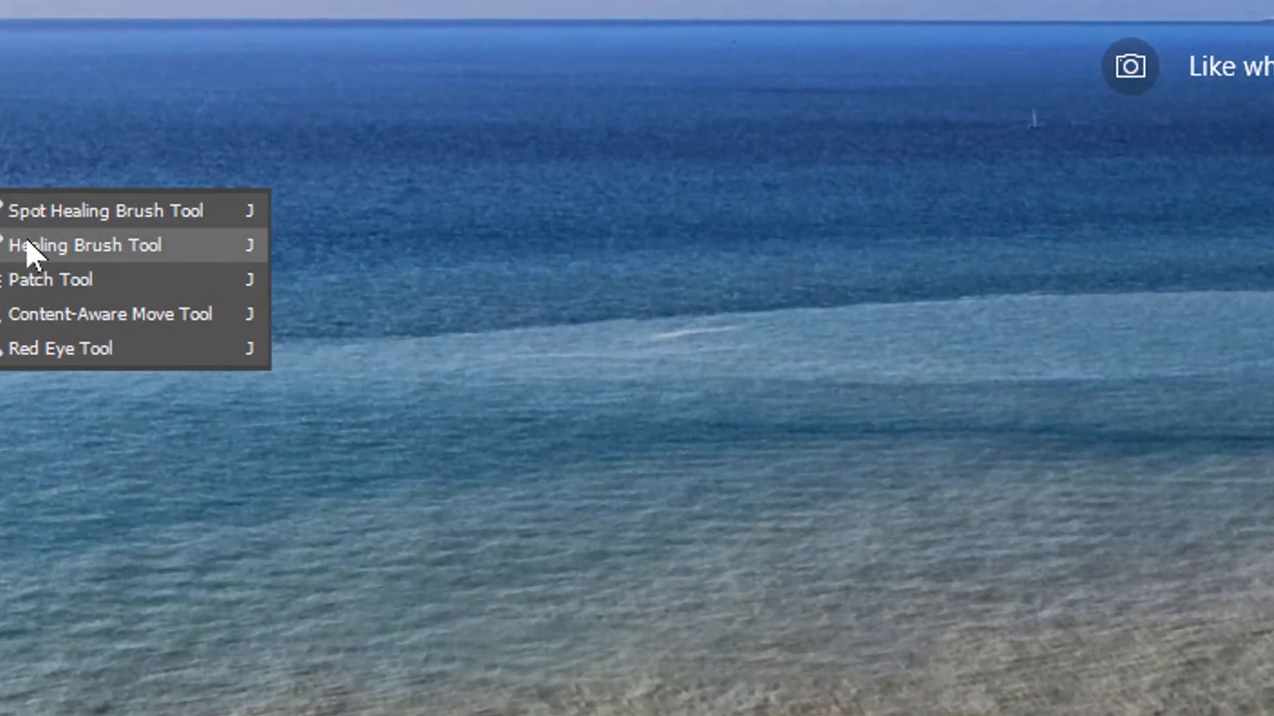
{"action": "left_click", "coordinate": [26, 240]}
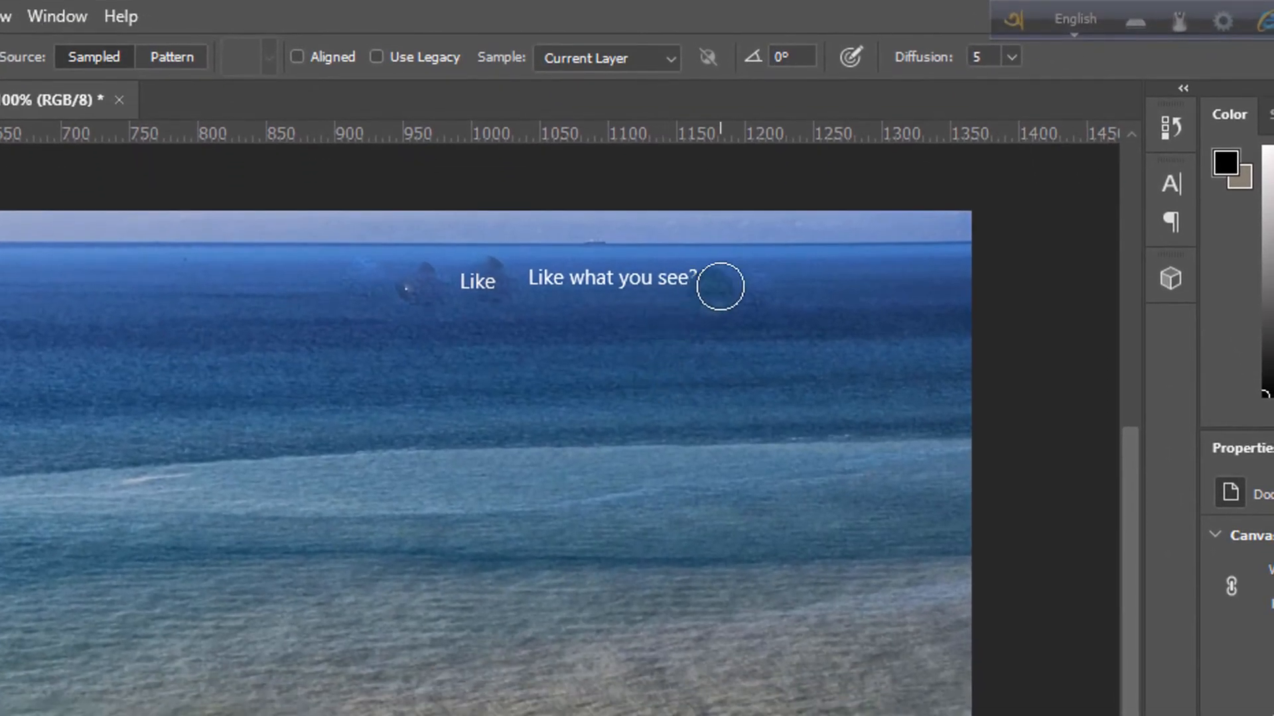
{"action": "left_click_drag", "start_coordinate": [720, 286], "coordinate": [435, 274]}
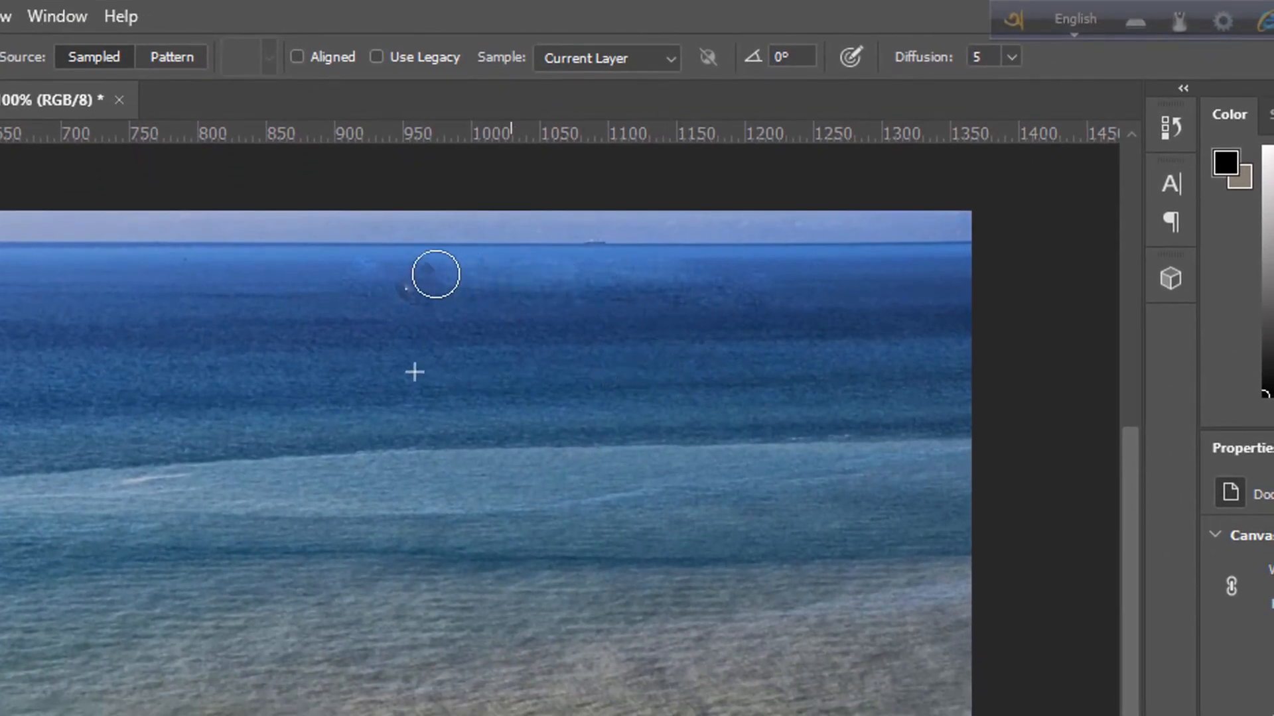
{"action": "left_click_drag", "start_coordinate": [507, 246], "coordinate": [648, 248]}
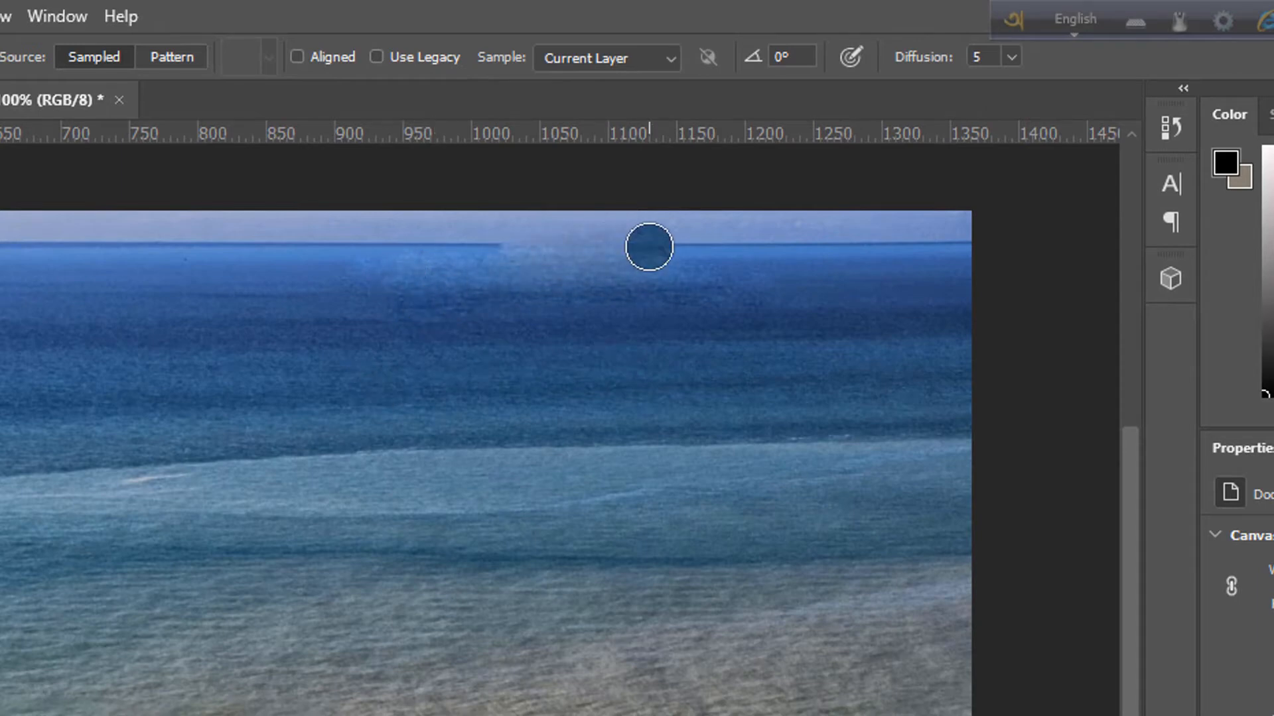
{"action": "key", "text": "ctrl+z"}
{"action": "key", "text": "ctrl+z"}
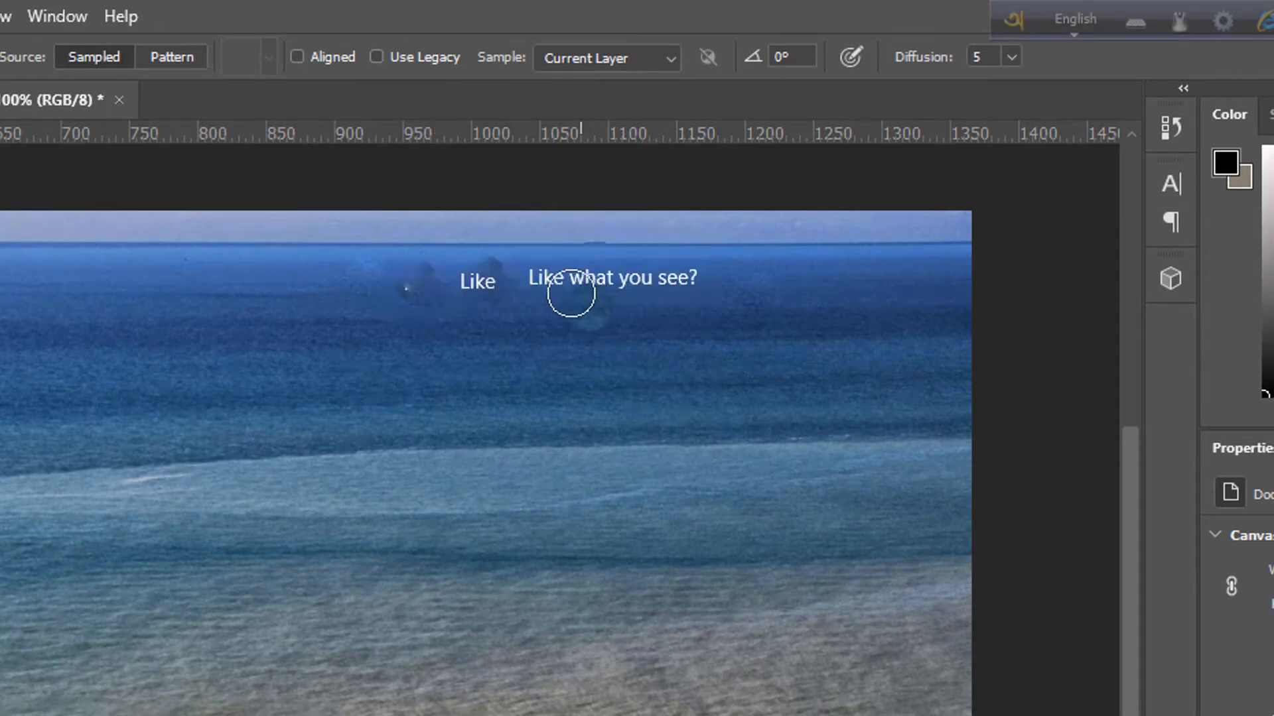
- Paint over the "Like what you see?" text and its remaining traces with the Healing Brush, and activate the Move Tool
{"action": "mouse_move", "coordinate": [701, 295]}
{"action": "left_mouse_down"}
{"action": "mouse_move", "coordinate": [710, 282]}
{"action": "mouse_move", "coordinate": [428, 307]}
{"action": "mouse_move", "coordinate": [440, 288]}
{"action": "mouse_move", "coordinate": [532, 281]}
{"action": "mouse_move", "coordinate": [438, 273]}
{"action": "mouse_move", "coordinate": [893, 302]}
{"action": "left_mouse_up"}
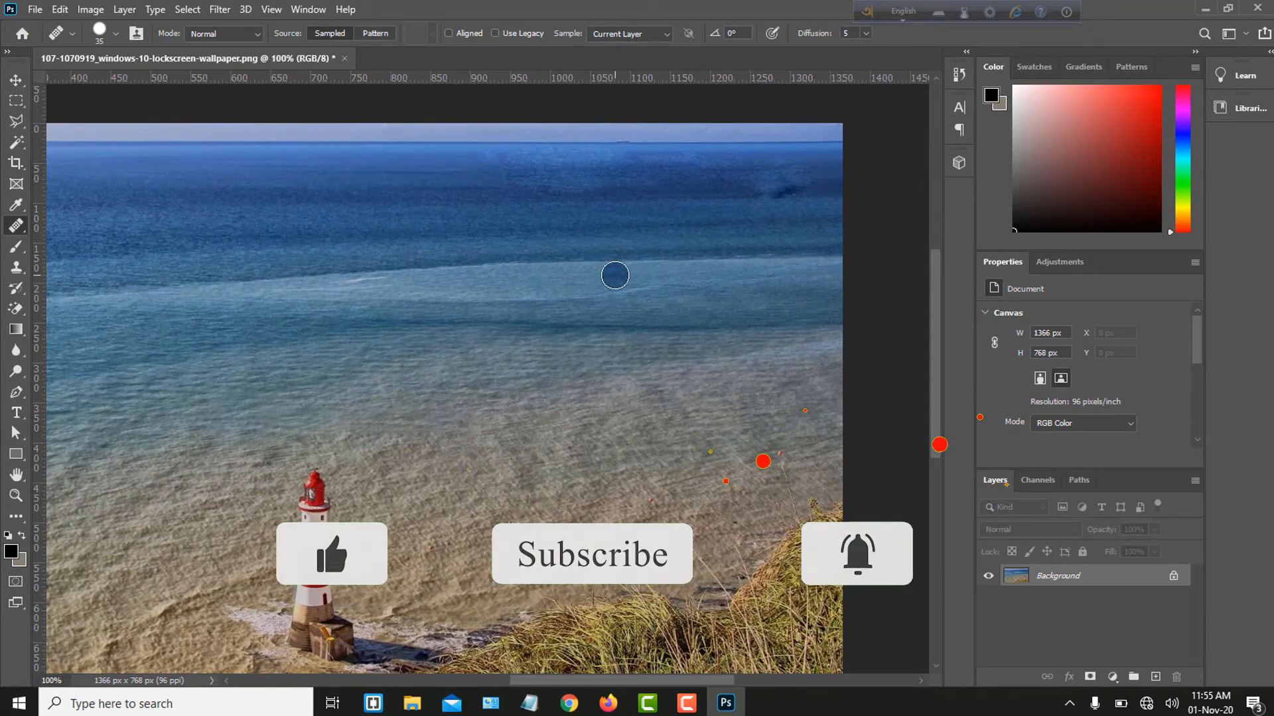
{"action": "left_click", "coordinate": [643, 264]}
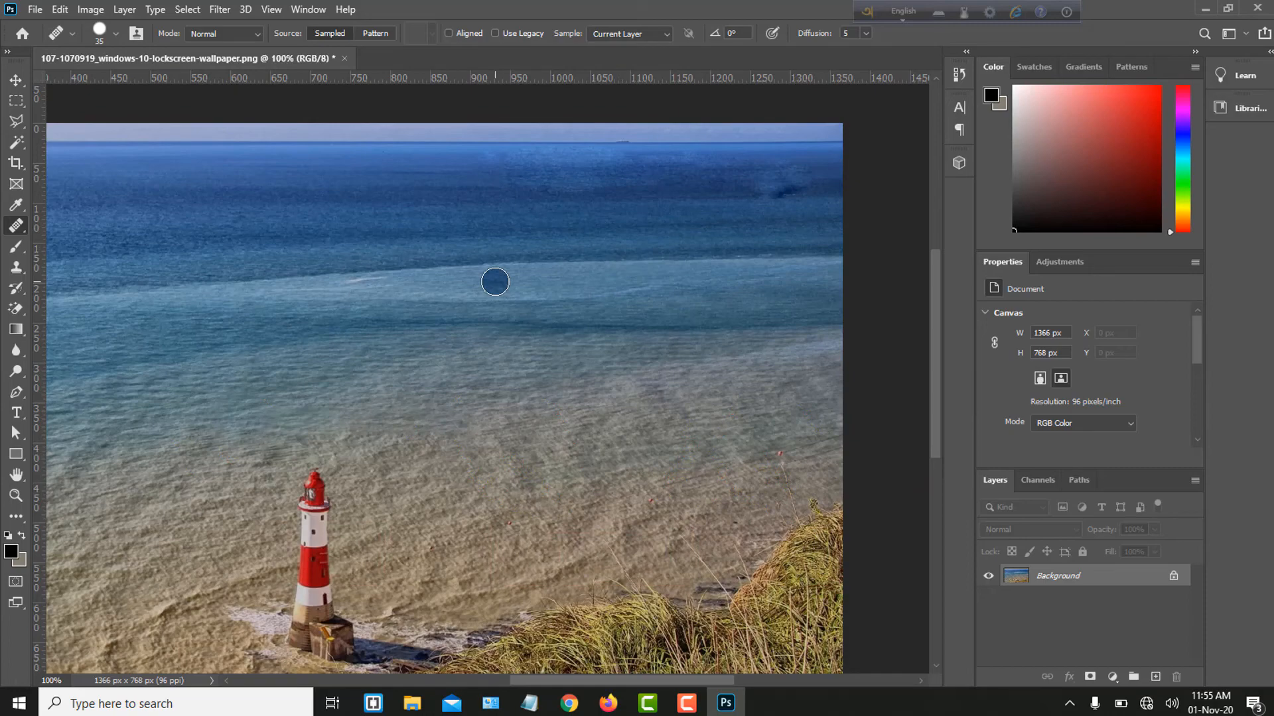
{"action": "left_click", "coordinate": [14, 84]}
{"action": "key", "text": "ctrl+minus"}
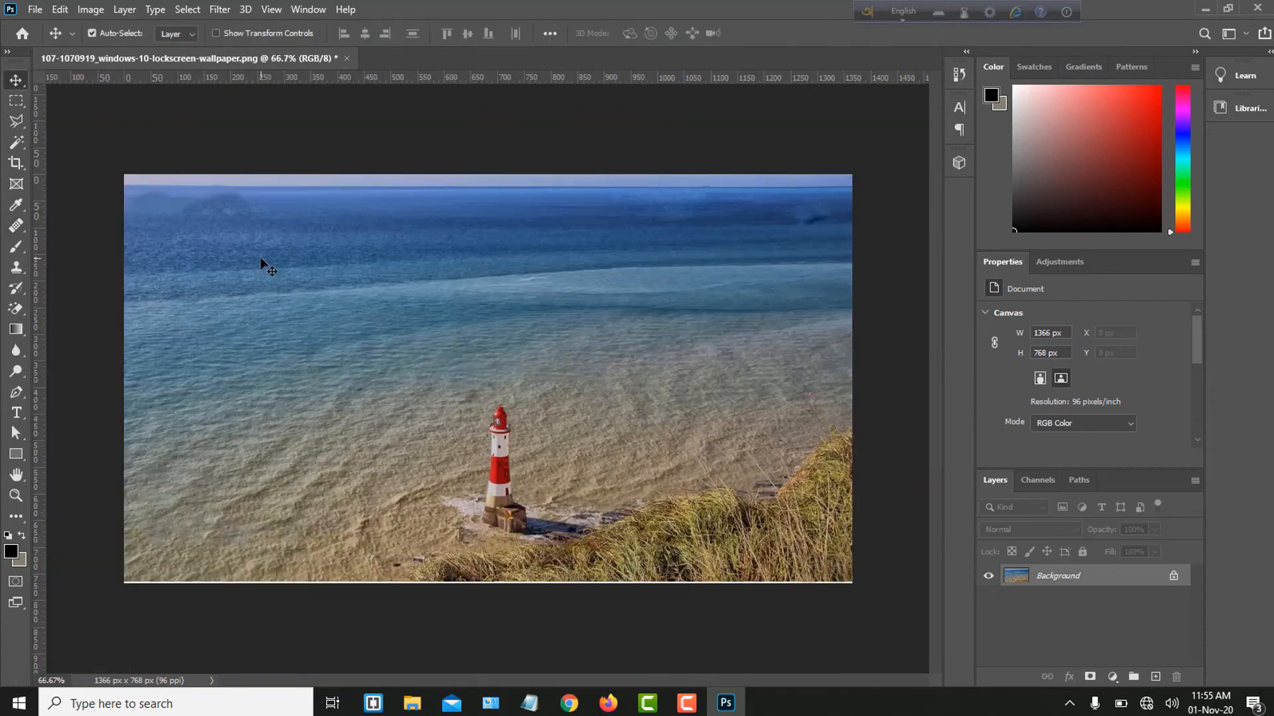